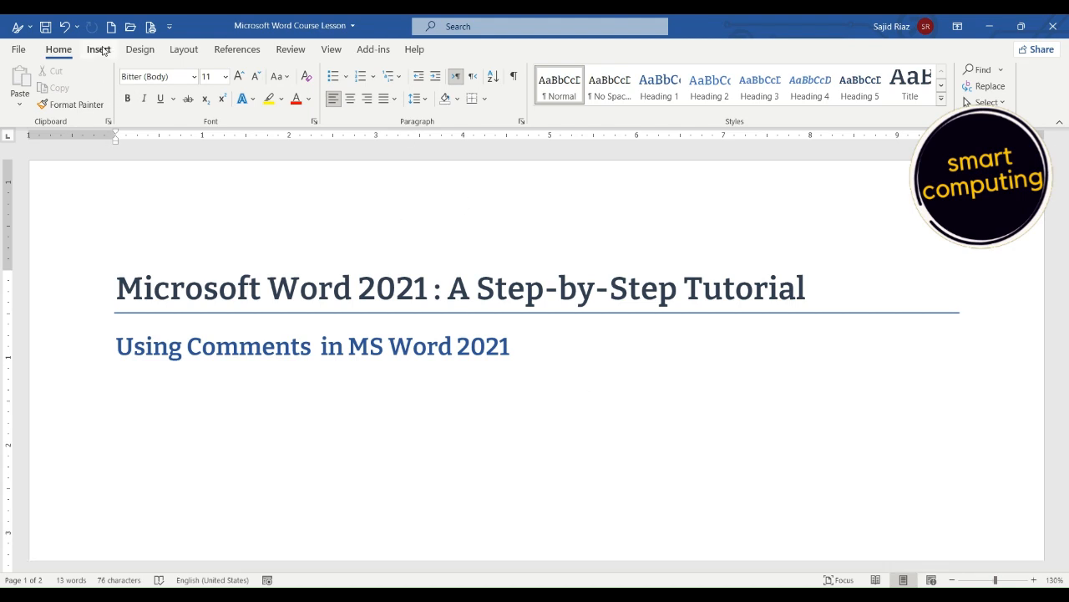
Insert a new comment on the word "Comments" in the subtitle "Using Comments in MS Word 2021".
{"action": "left_click", "coordinate": [99, 49]}
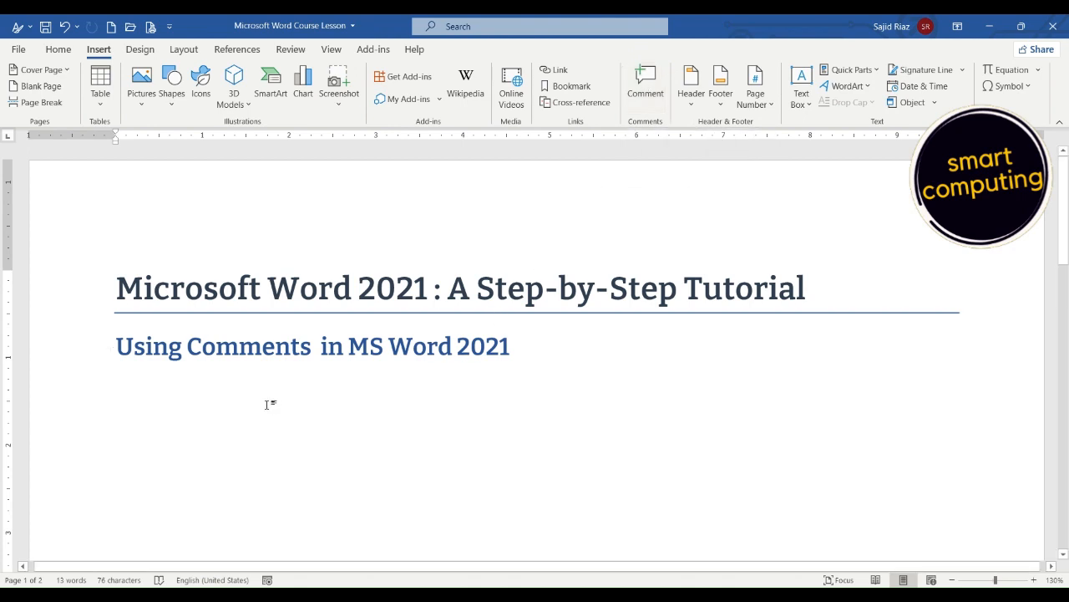
{"action": "left_click", "coordinate": [188, 350]}
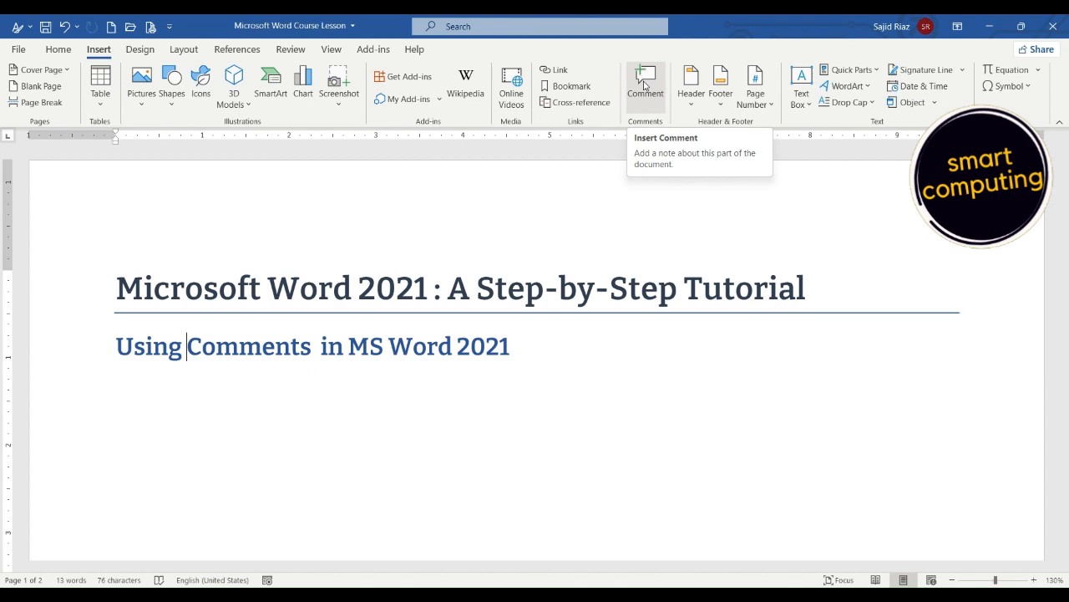
{"action": "left_click", "coordinate": [301, 346]}
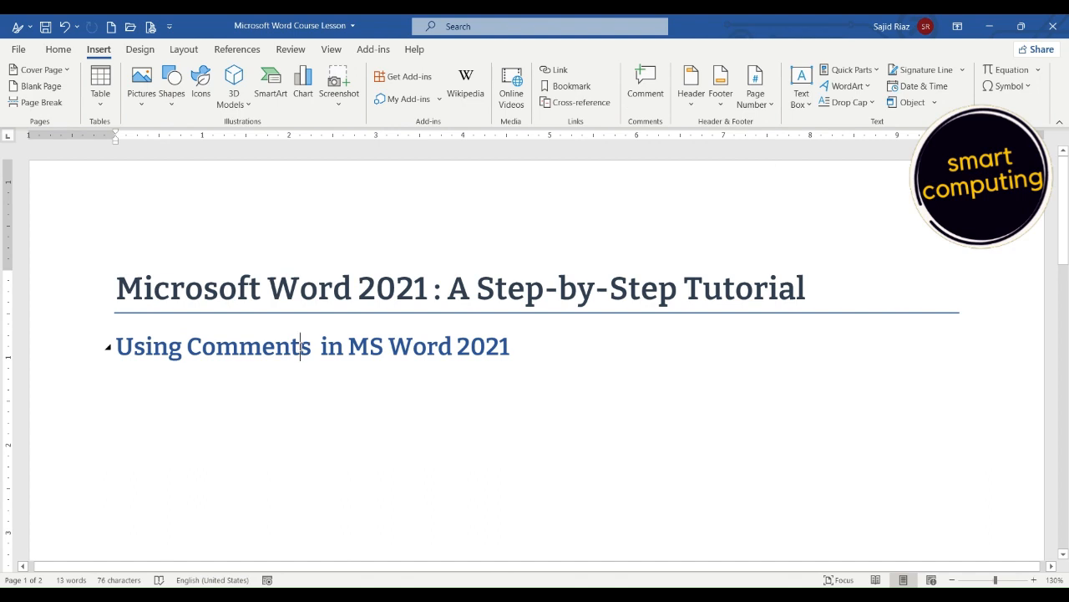
{"action": "left_click", "coordinate": [189, 346]}
{"action": "left_click", "coordinate": [312, 347]}
{"action": "left_click", "coordinate": [649, 84]}
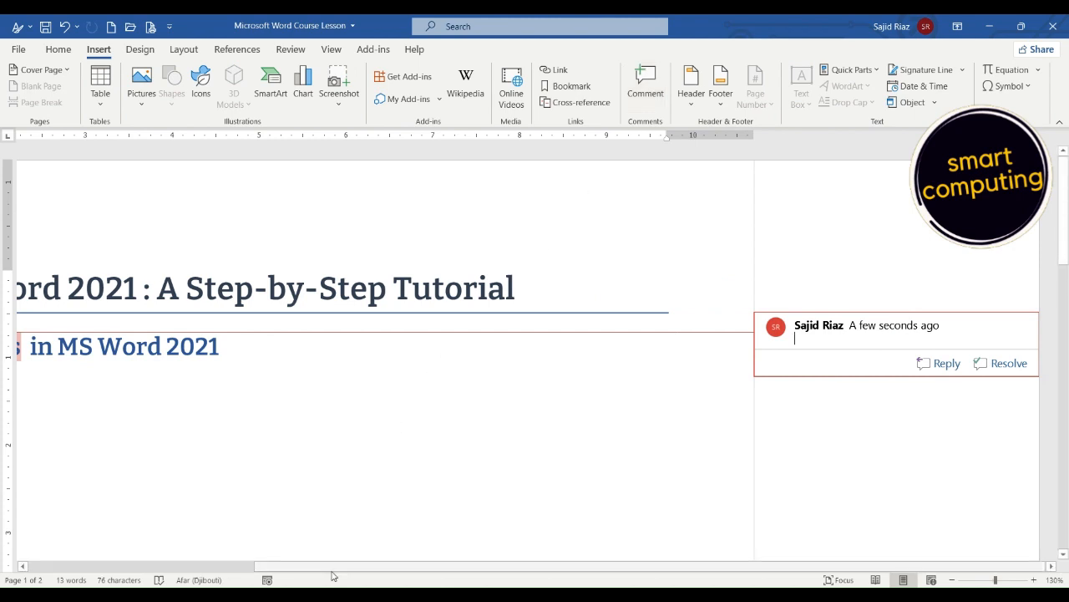
{"action": "left_click", "coordinate": [245, 567]}
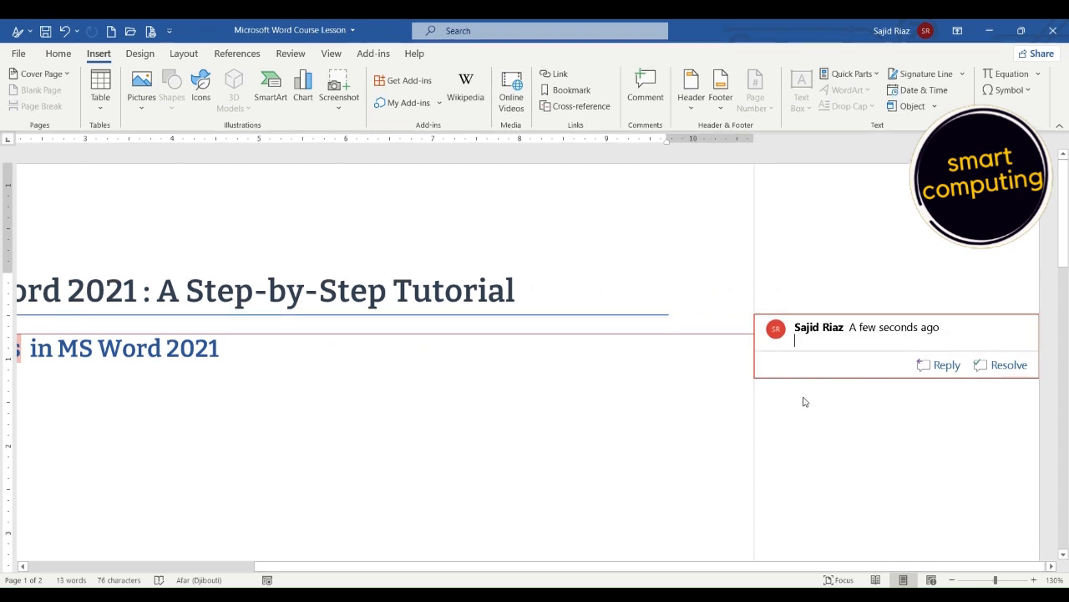
Write "Correct this word" as the text of the new comment and return to the document body.
{"action": "type", "text": "This word is"}
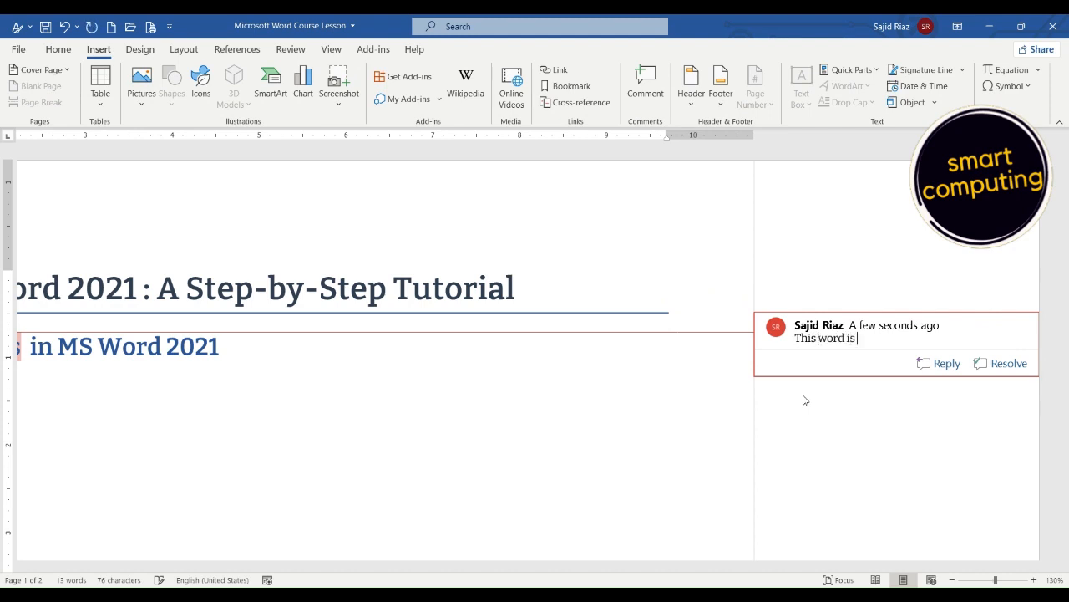
{"action": "type", "text": " wrong"}
{"action": "key", "text": "BackSpace"}
{"action": "key", "text": "BackSpace"}
{"action": "key", "text": "BackSpace"}
{"action": "key", "text": "BackSpace"}
{"action": "key", "text": "BackSpace"}
{"action": "key", "text": "BackSpace"}
{"action": "key", "text": "BackSpace"}
{"action": "key", "text": "BackSpace"}
{"action": "key", "text": "BackSpace"}
{"action": "key", "text": "BackSpace"}
{"action": "key", "text": "BackSpace"}
{"action": "key", "text": "BackSpace"}
{"action": "key", "text": "BackSpace"}
{"action": "key", "text": "BackSpace"}
{"action": "key", "text": "BackSpace"}
{"action": "key", "text": "BackSpace"}
{"action": "key", "text": "BackSpace"}
{"action": "key", "text": "BackSpace"}
{"action": "type", "text": "correct this word"}
{"action": "left_click", "coordinate": [662, 393]}
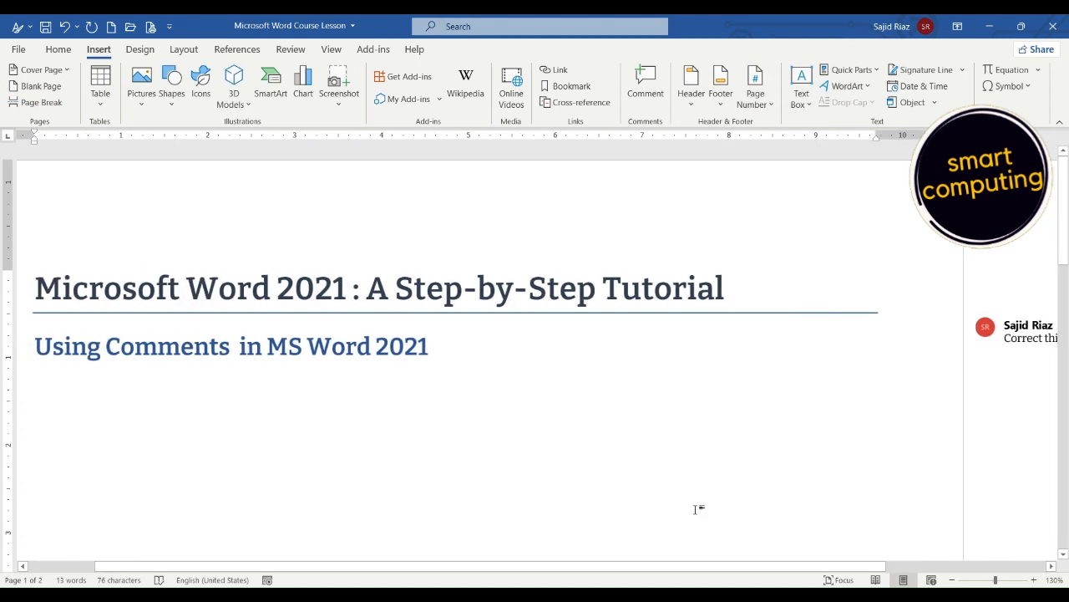
Edit the comment "Correct this word" to start with the addressee's first name followed by a comma.
{"action": "left_click", "coordinate": [961, 567]}
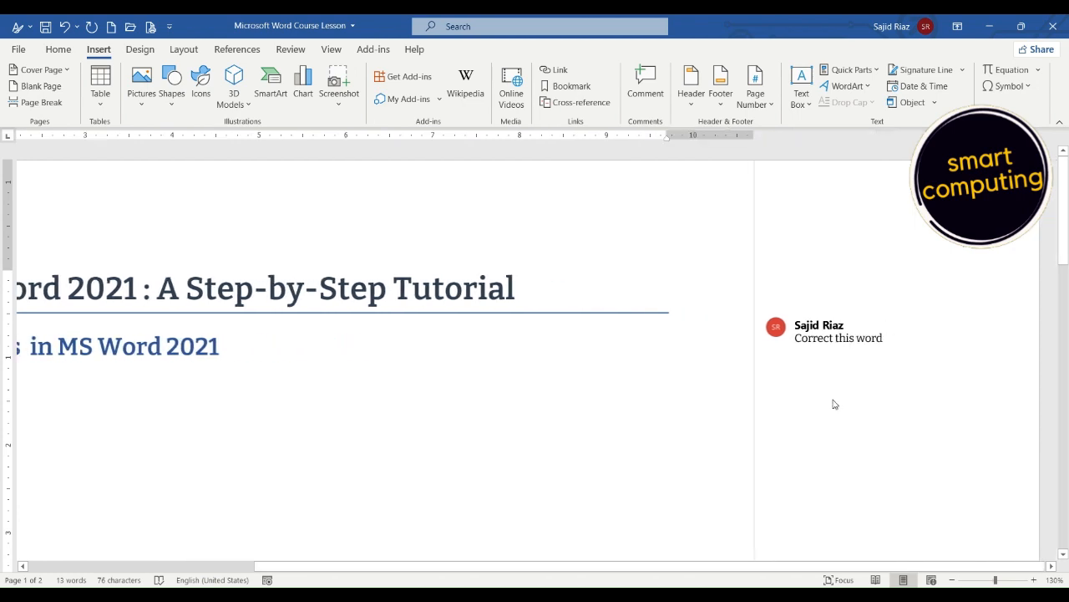
{"action": "triple_click", "coordinate": [821, 335]}
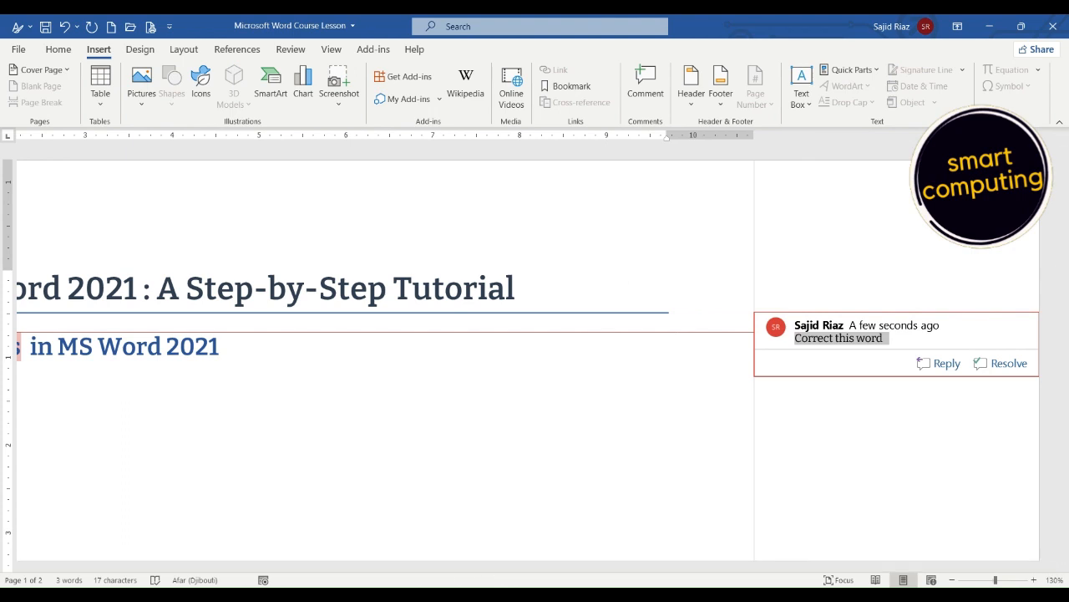
{"action": "left_click", "coordinate": [242, 567]}
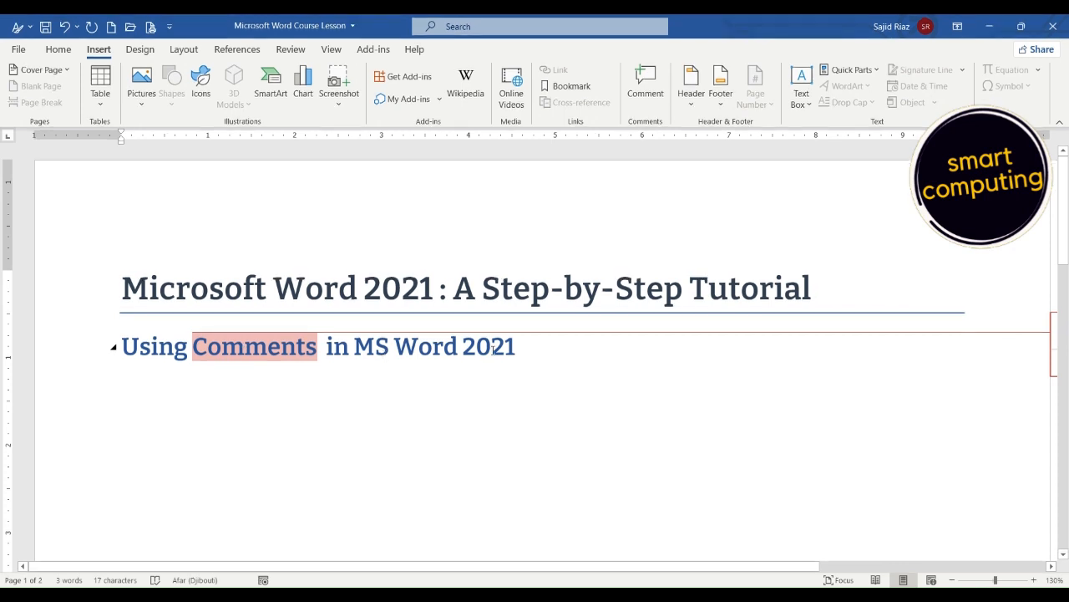
{"action": "left_click", "coordinate": [534, 349]}
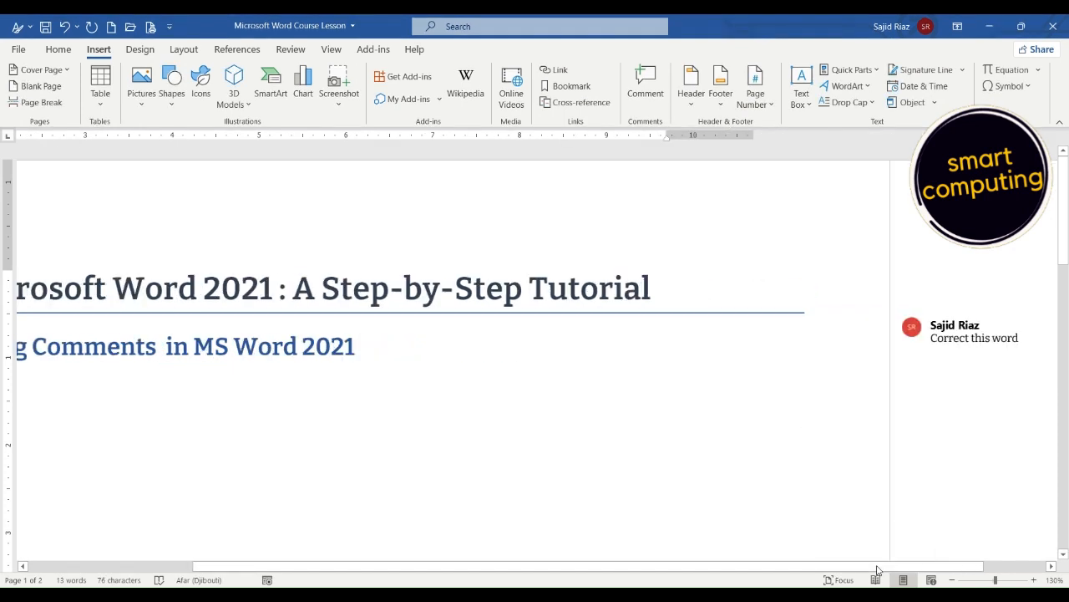
{"action": "left_click", "coordinate": [778, 363]}
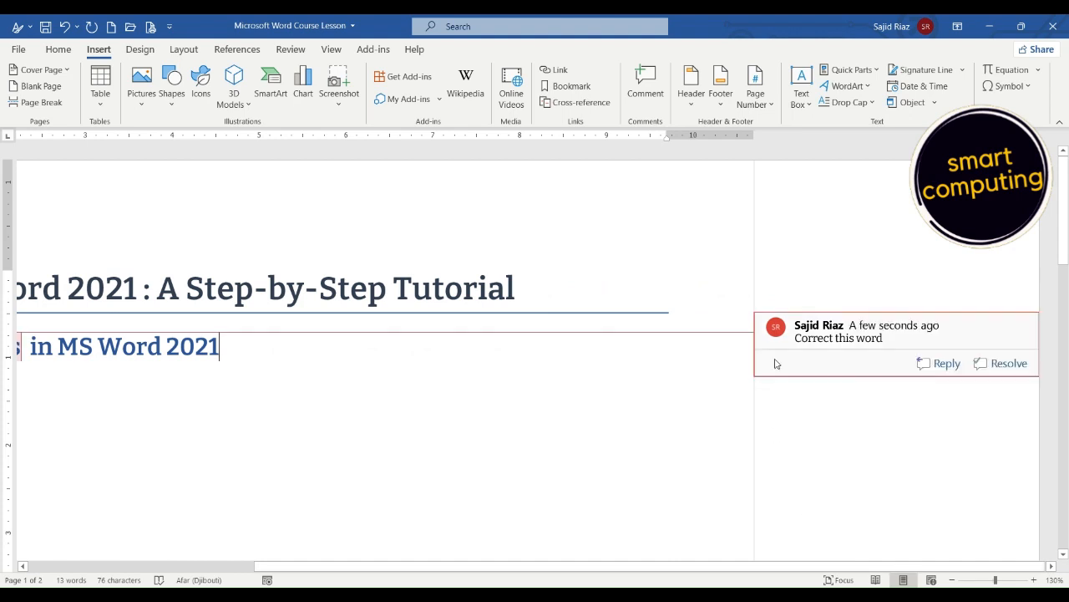
{"action": "left_click", "coordinate": [816, 335]}
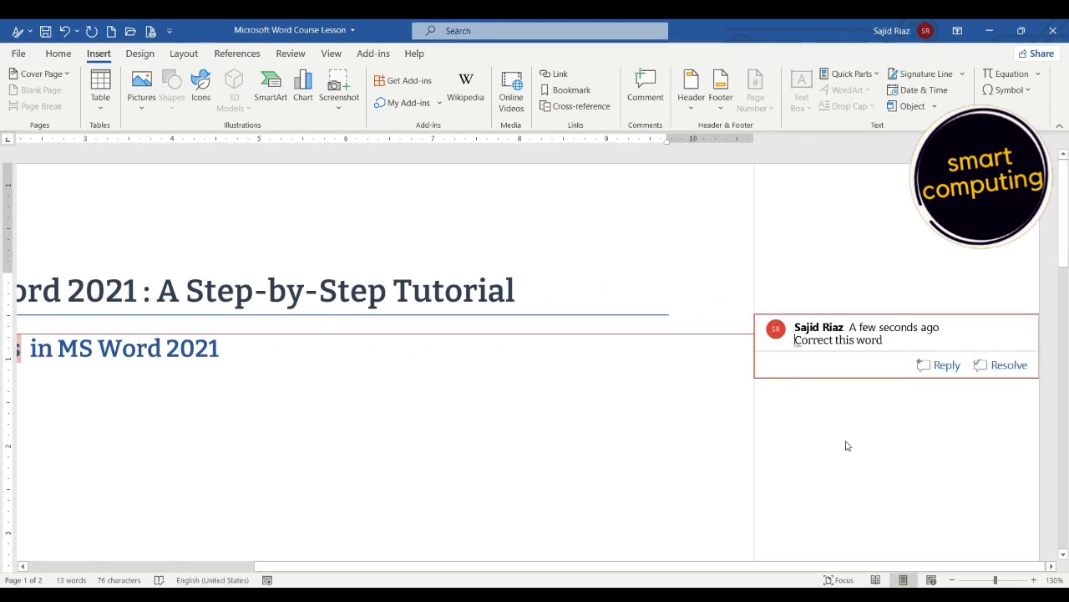
{"action": "type", "text": "Ahmed"}
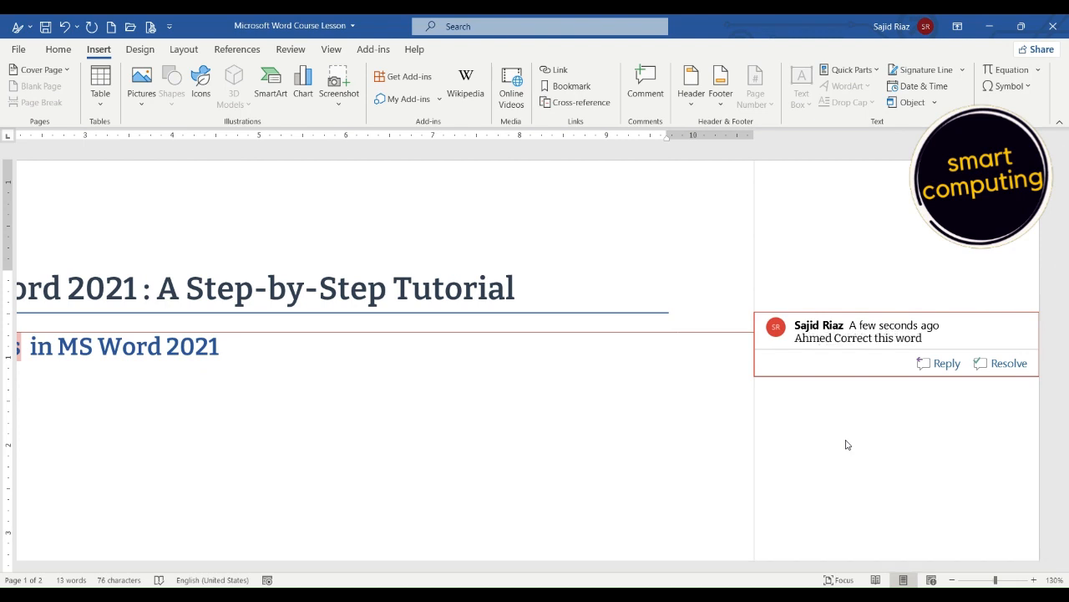
{"action": "type", "text": ","}
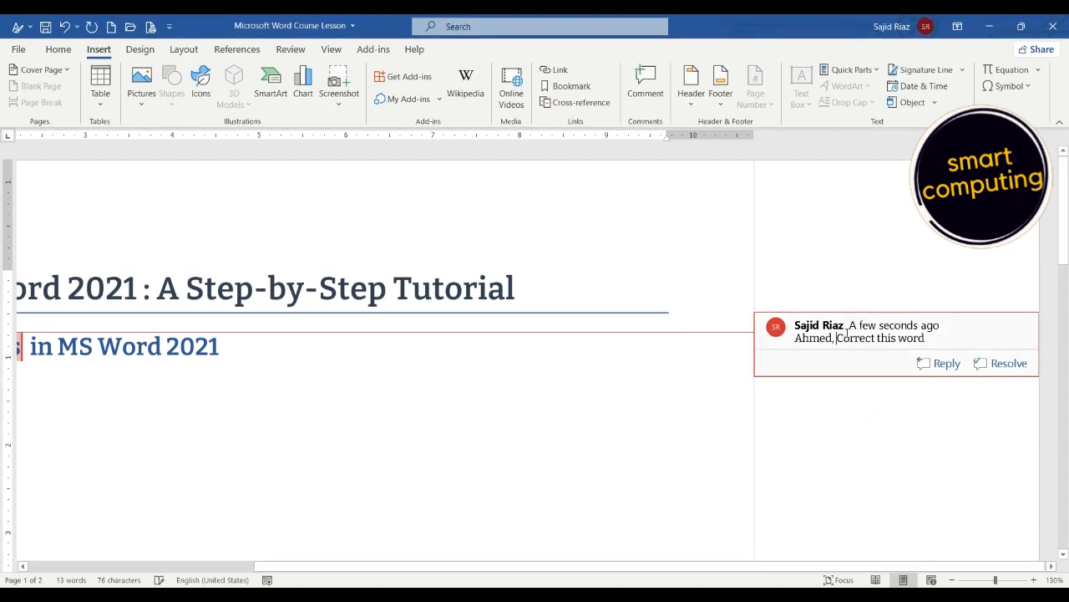
Reply to the comment on the word "Comments" with the text "Done".
{"action": "left_click", "coordinate": [947, 364]}
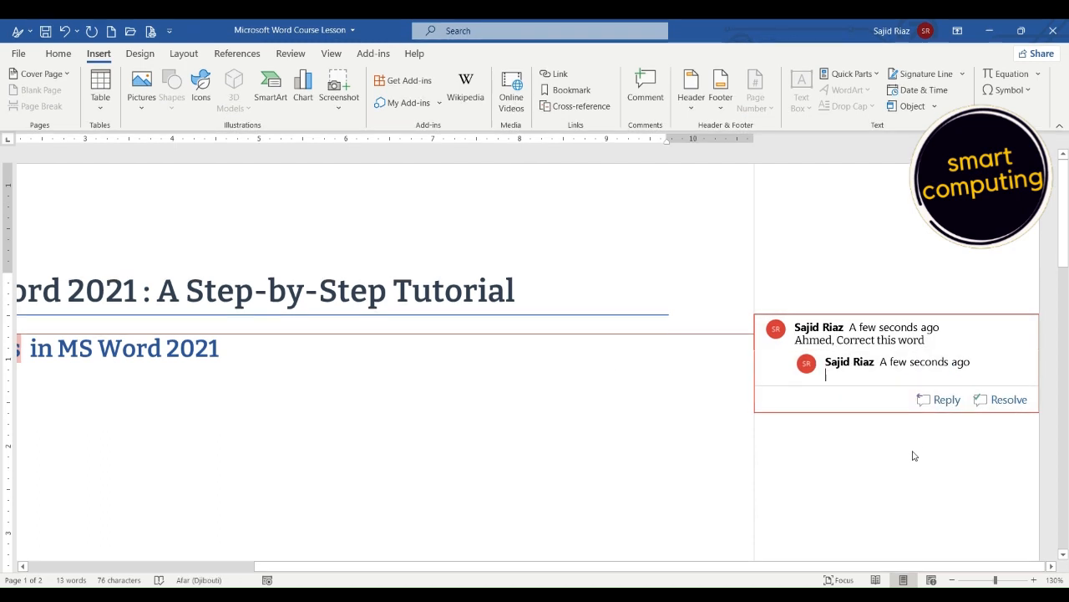
{"action": "type", "text": "Done"}
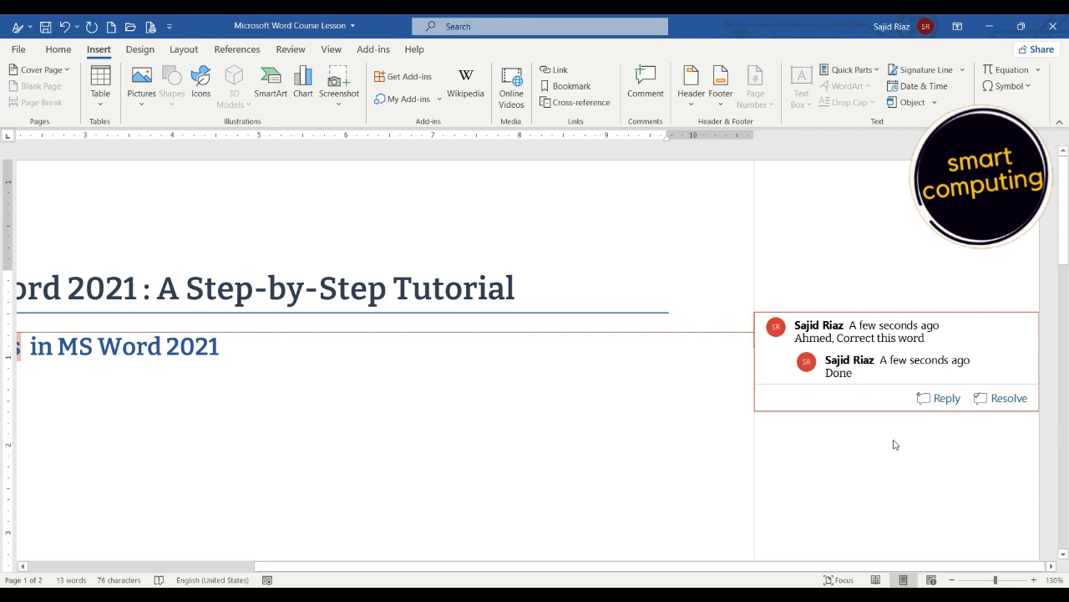
{"action": "scroll", "coordinate": [576, 363], "scroll_direction": "left", "scroll_amount": 5}
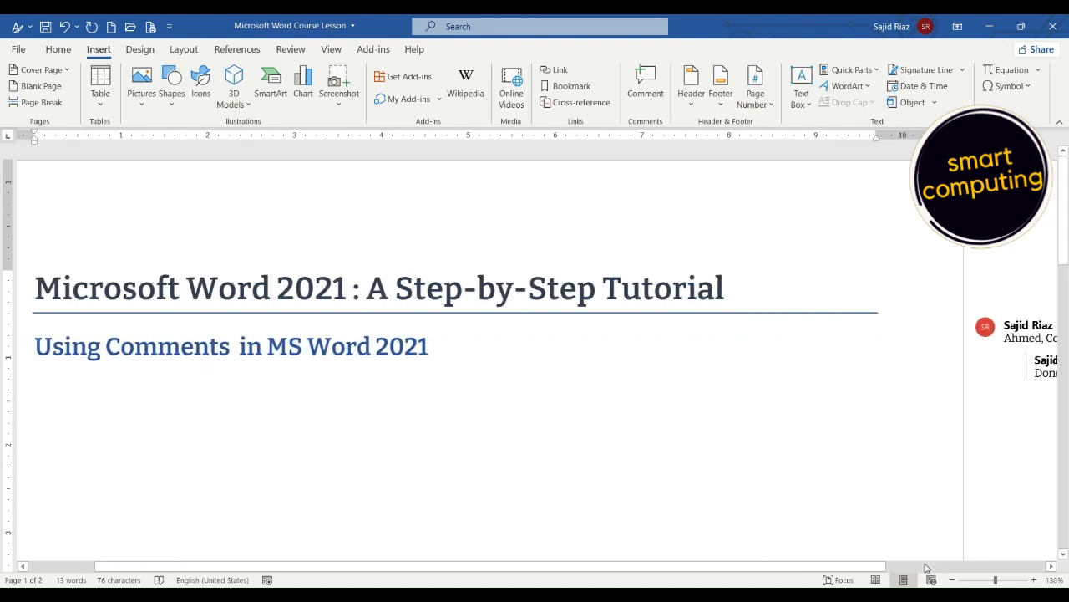
{"action": "scroll", "coordinate": [919, 561], "scroll_direction": "right", "scroll_amount": 5}
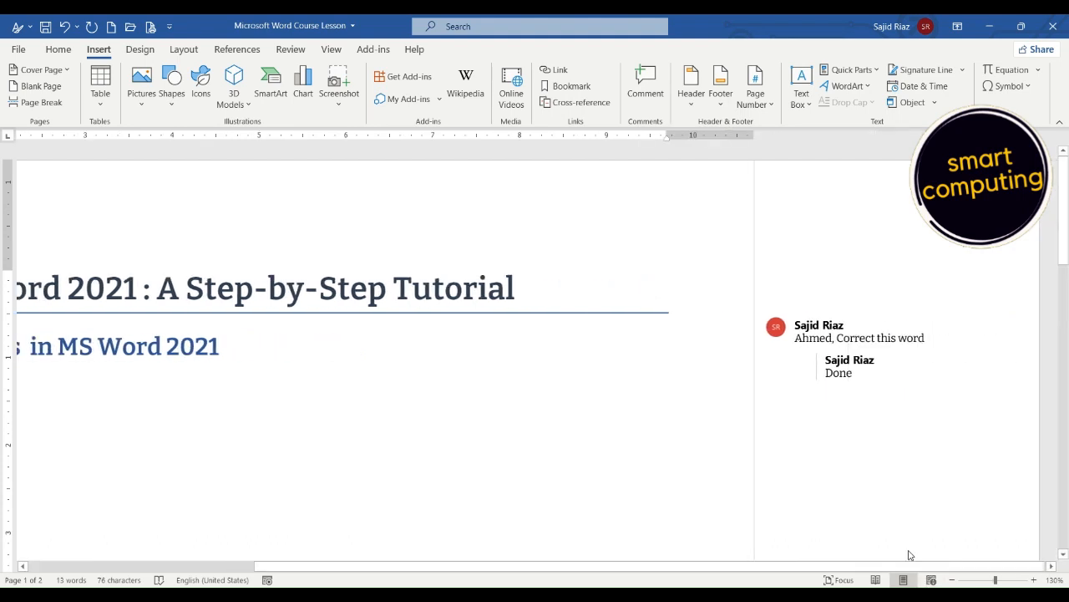
Mark the comment thread on the word "Comments" as resolved.
{"action": "mouse_move", "coordinate": [890, 369]}
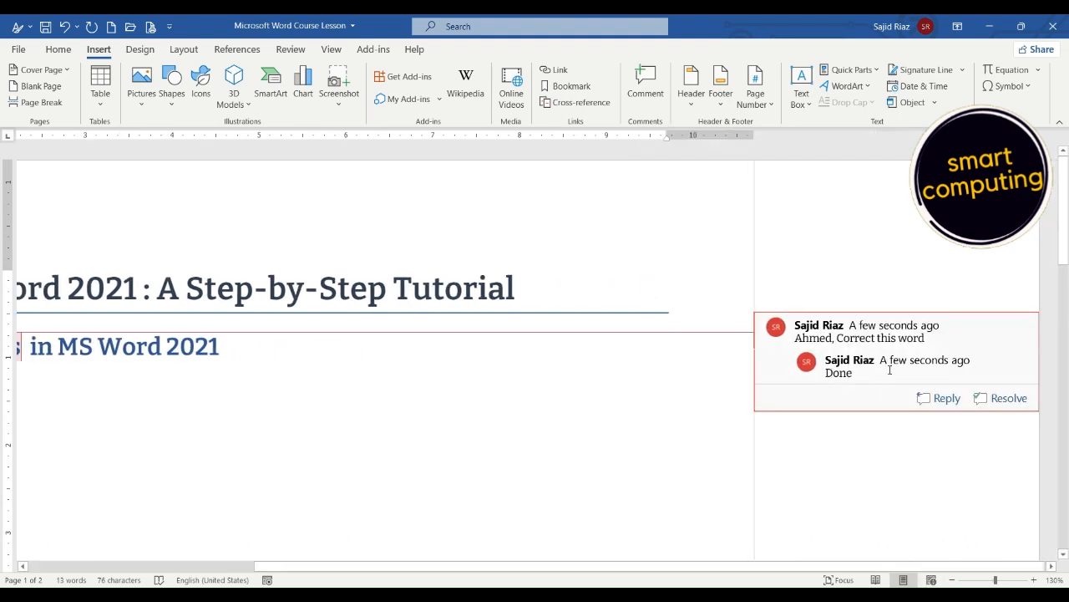
{"action": "left_click", "coordinate": [890, 343]}
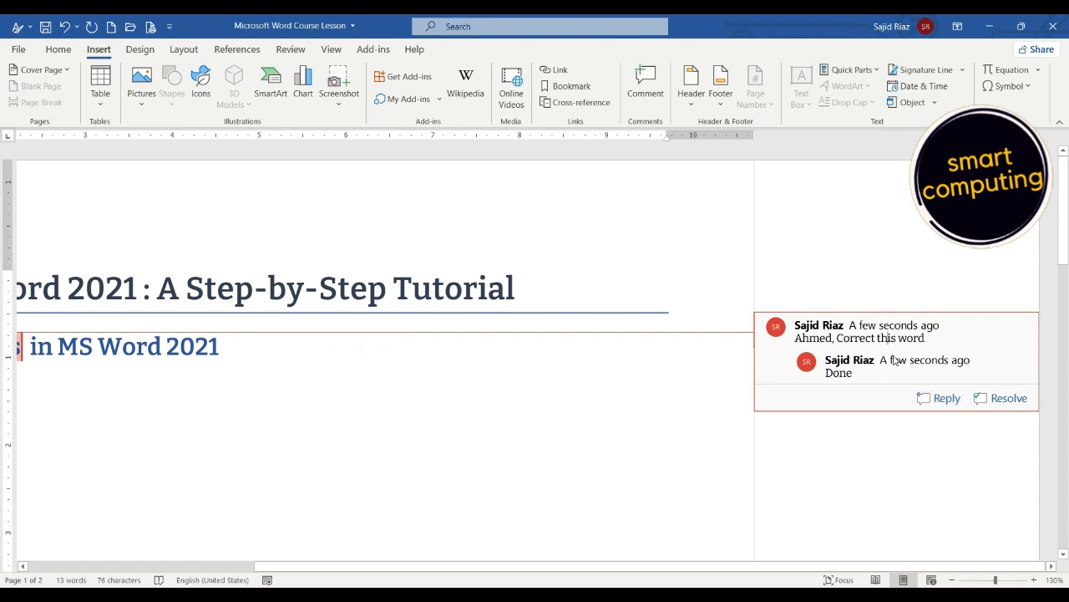
{"action": "left_click", "coordinate": [1015, 399]}
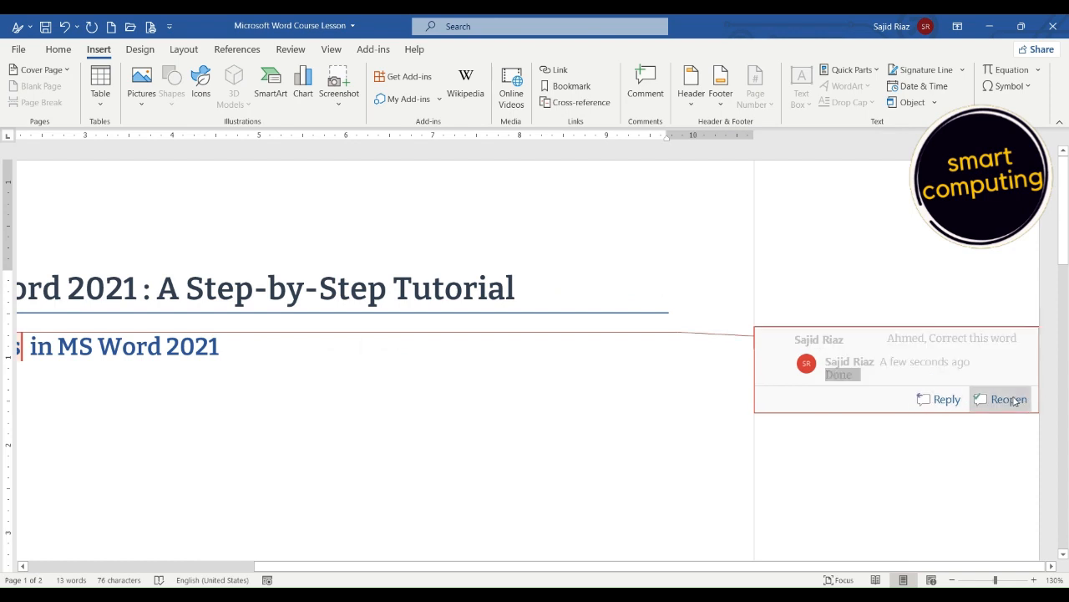
Delete the "Done" reply and the resolved parent comment from the document.
{"action": "right_click", "coordinate": [896, 358]}
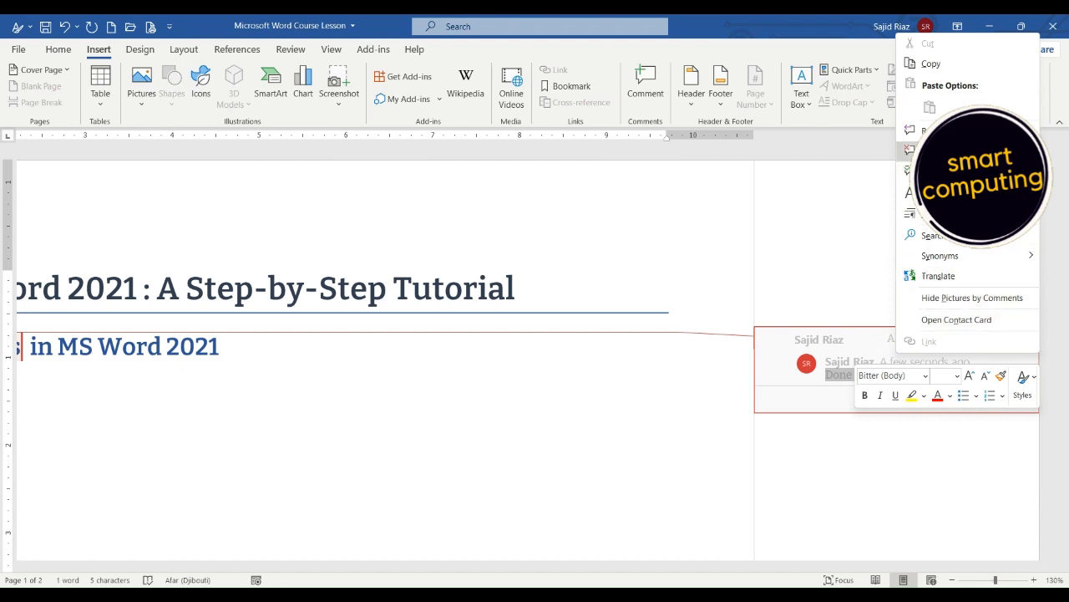
{"action": "left_click", "coordinate": [944, 151]}
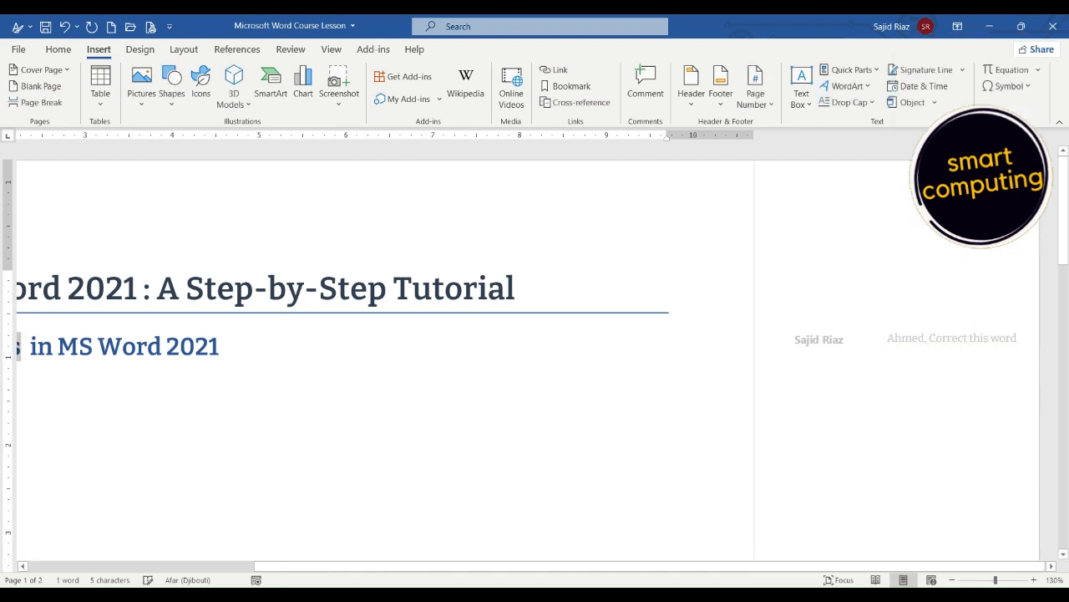
{"action": "left_click", "coordinate": [919, 338]}
{"action": "right_click", "coordinate": [920, 337]}
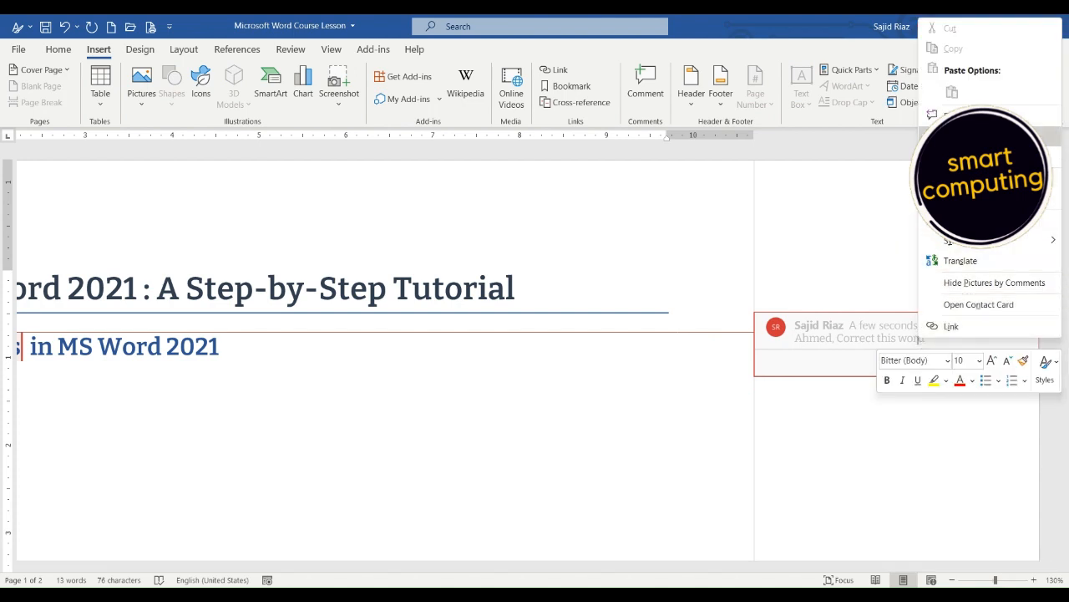
{"action": "left_click", "coordinate": [952, 136]}
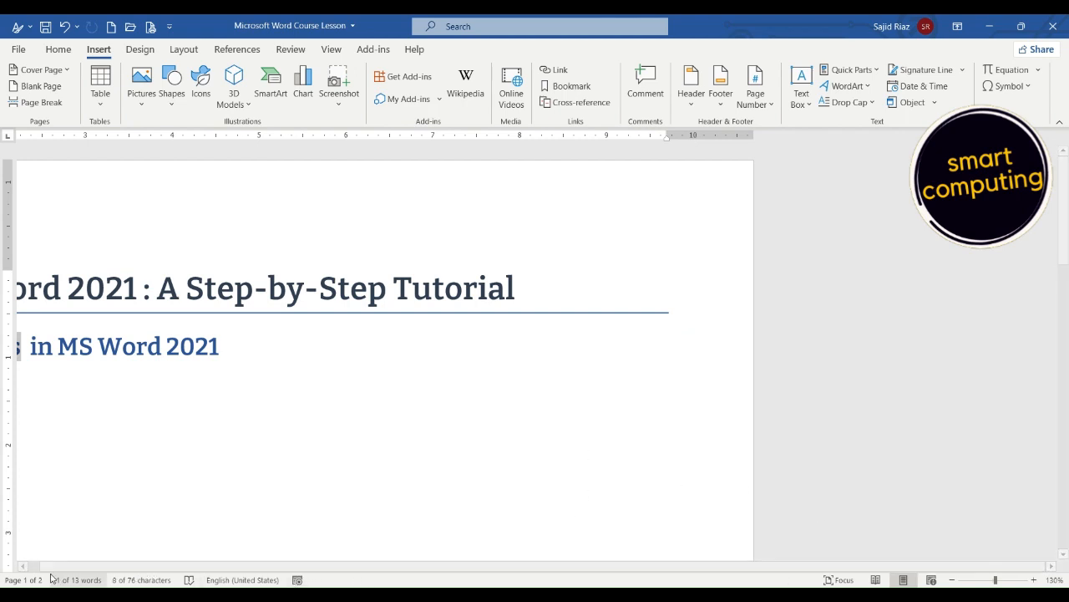
Add the lines "First comment" and "Second comment" below the subtitle, separated by an empty paragraph.
{"action": "left_click_drag", "start_coordinate": [43, 568], "coordinate": [38, 568]}
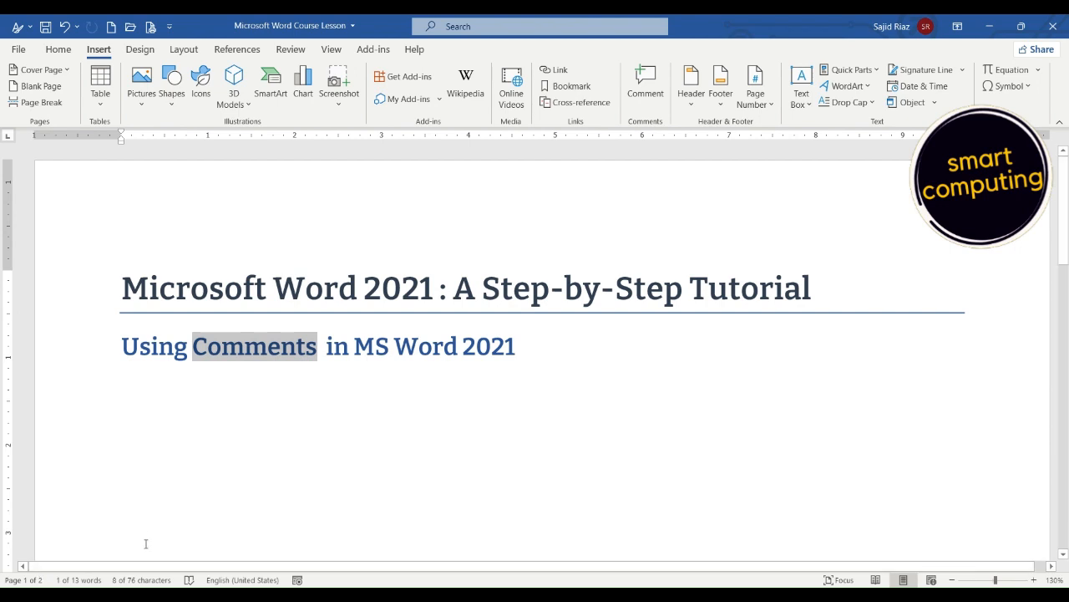
{"action": "left_click", "coordinate": [519, 351]}
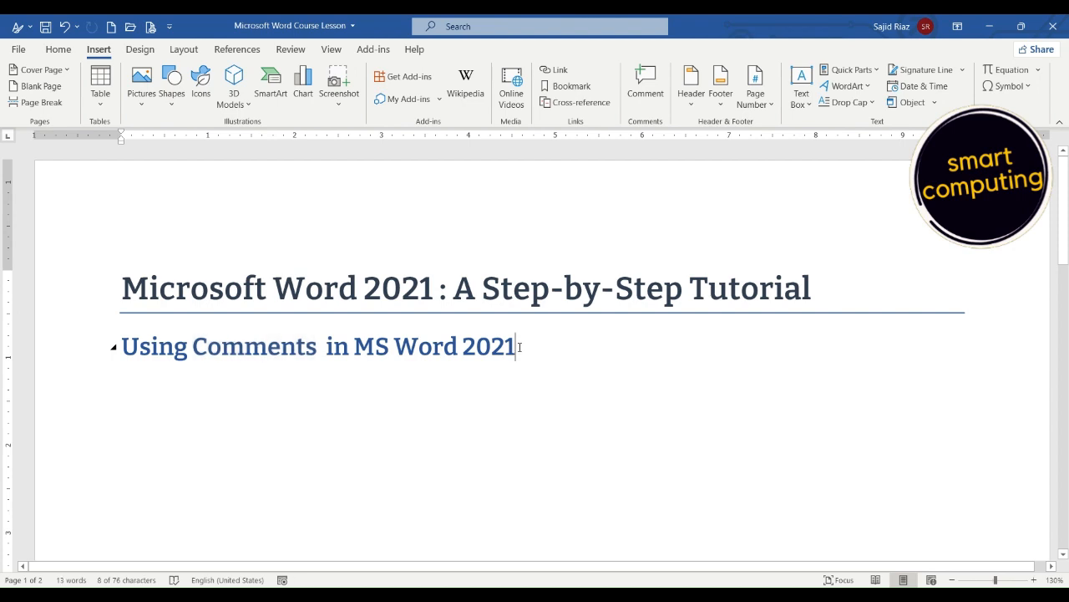
{"action": "key", "text": "Return"}
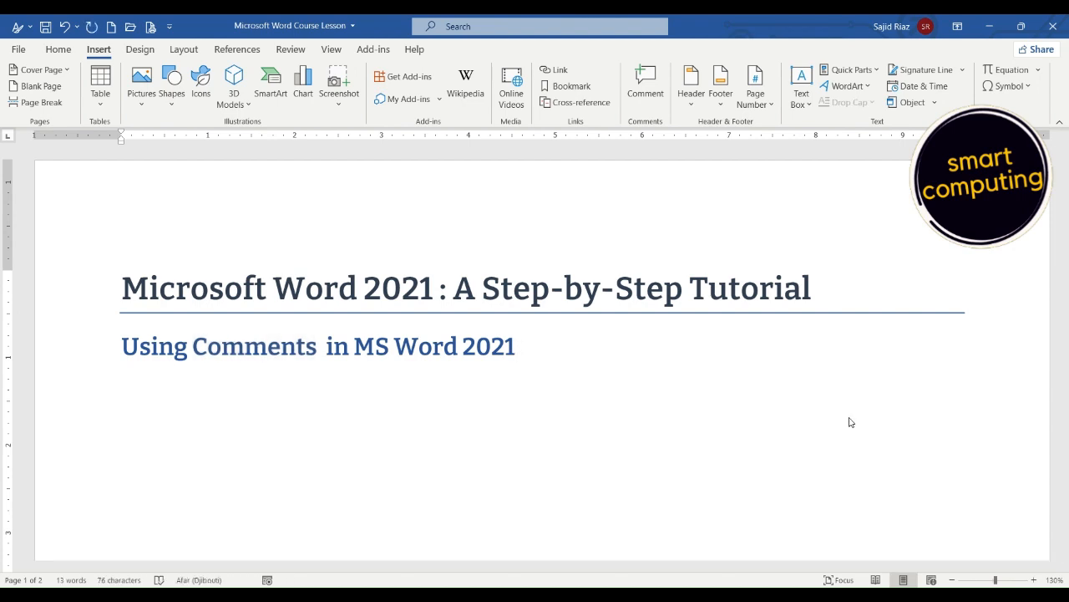
{"action": "type", "text": "First comment"}
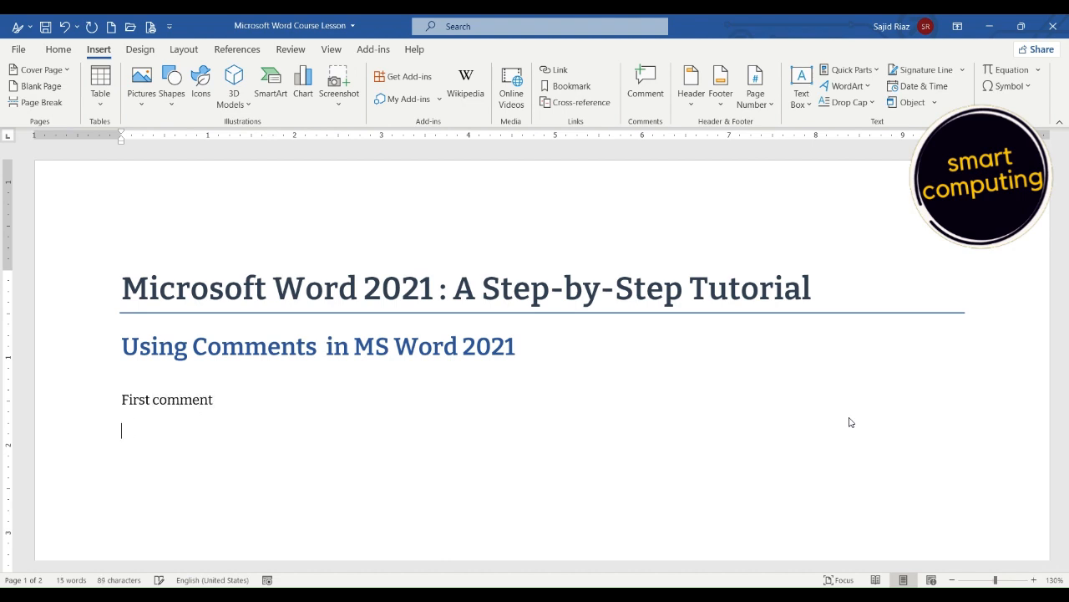
{"action": "key", "text": "Return"}
{"action": "type", "text": "Second comment"}
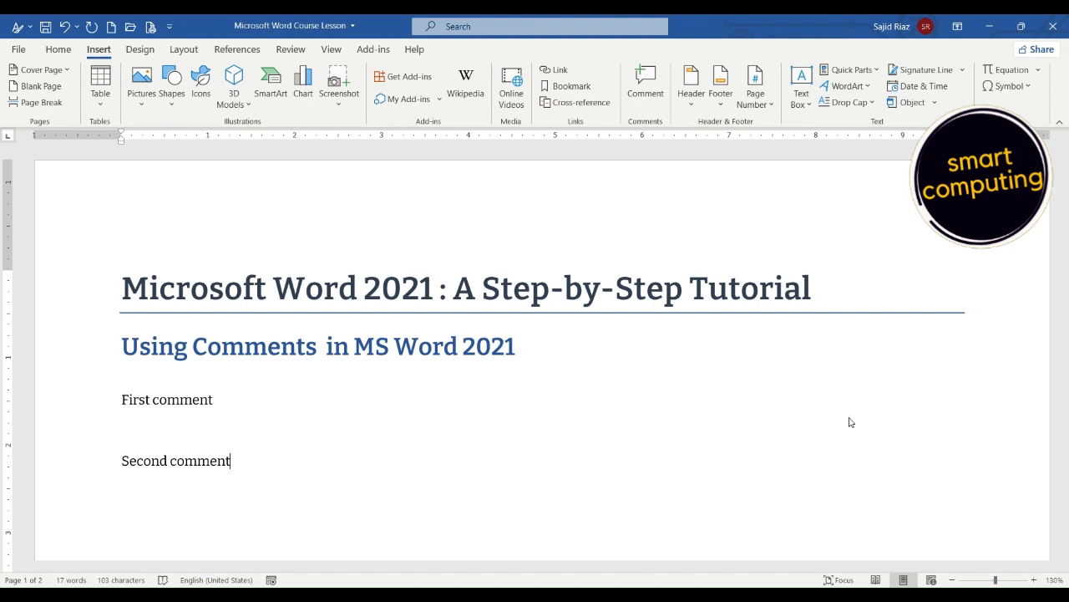
Insert a comment on the word "First" in the "First comment" line with the text "First comment of document".
{"action": "key", "text": "Up"}
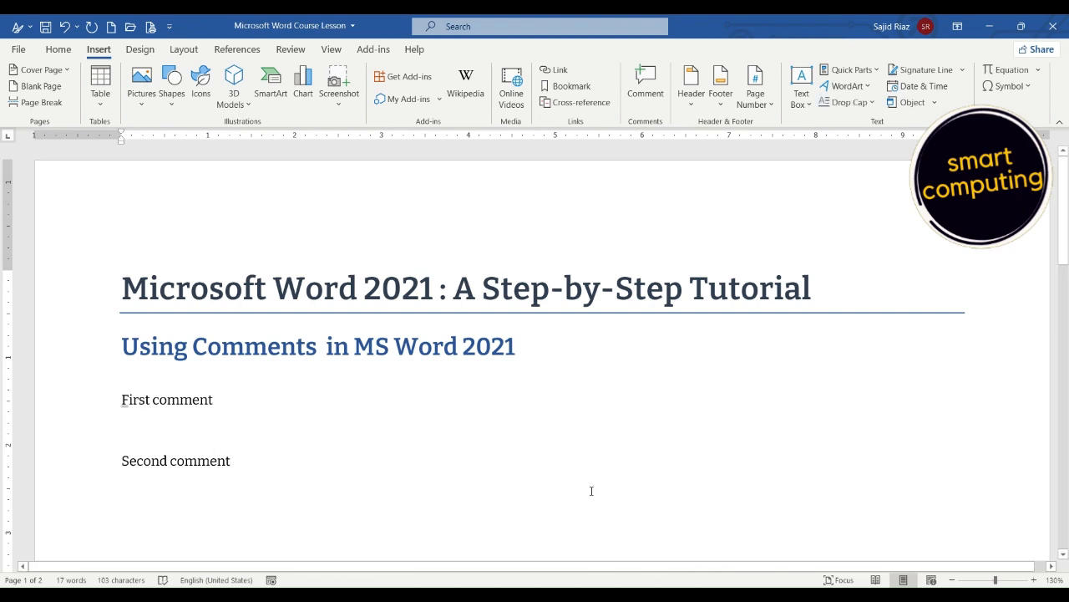
{"action": "left_click", "coordinate": [150, 398]}
{"action": "left_click", "coordinate": [644, 77]}
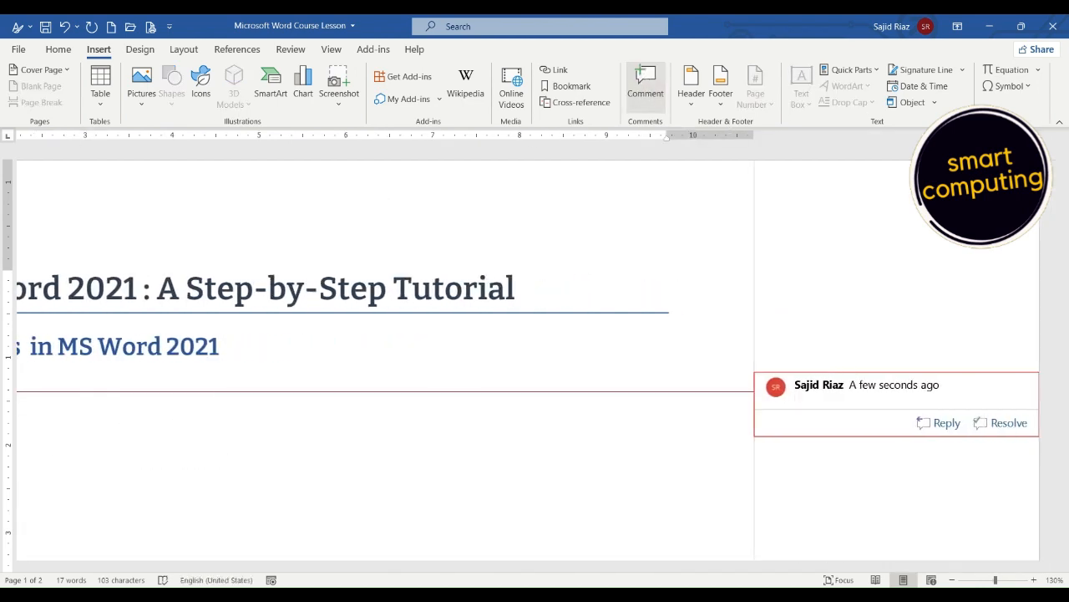
{"action": "type", "text": "First comment of docufme"}
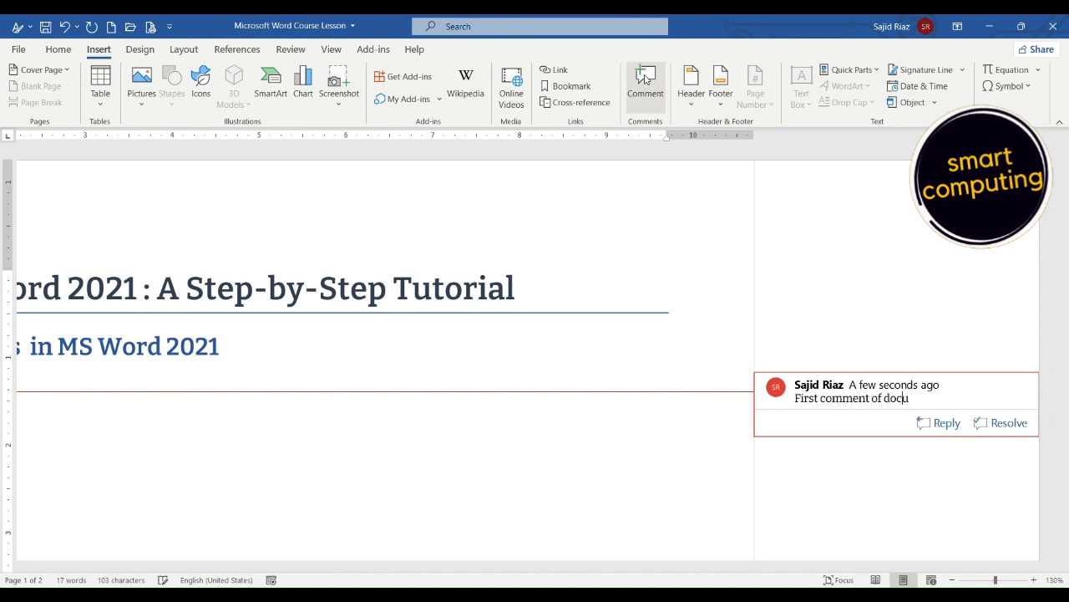
{"action": "key", "text": "BackSpace"}
{"action": "key", "text": "BackSpace"}
{"action": "key", "text": "BackSpace"}
{"action": "type", "text": "ment"}
{"action": "left_click", "coordinate": [574, 444]}
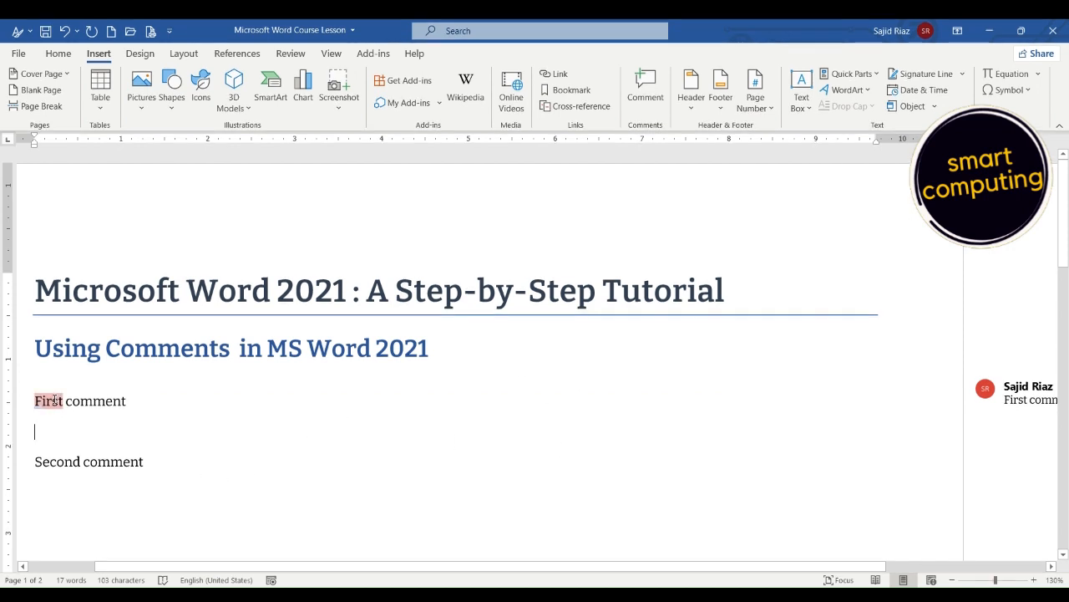
Insert a comment on the whole "Second comment" line with the text "Kindly change this sentence".
{"action": "left_click", "coordinate": [84, 460]}
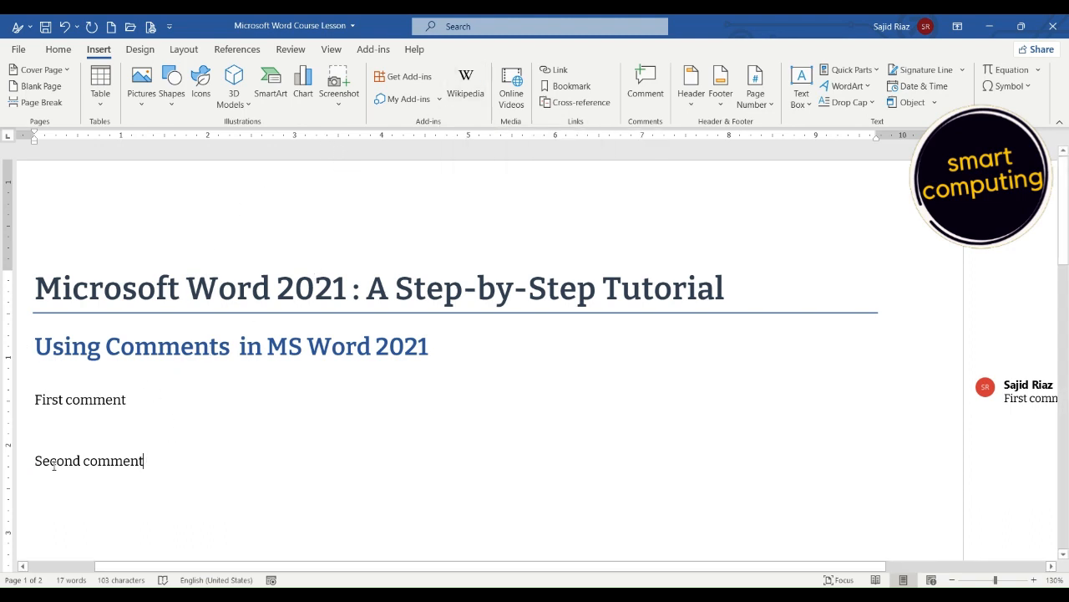
{"action": "left_click_drag", "start_coordinate": [35, 461], "coordinate": [147, 456]}
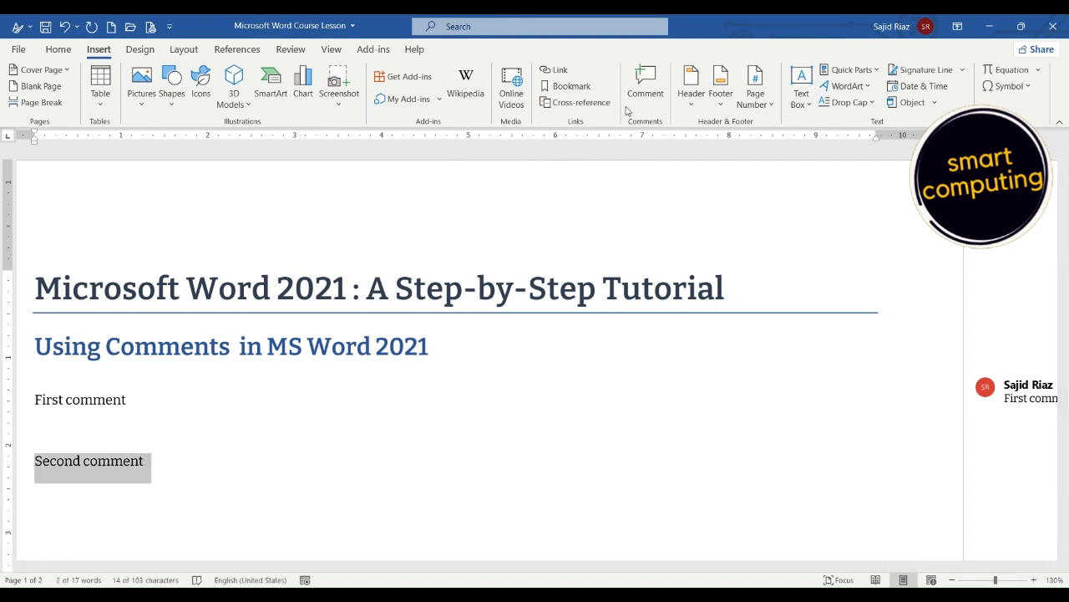
{"action": "left_click", "coordinate": [644, 87]}
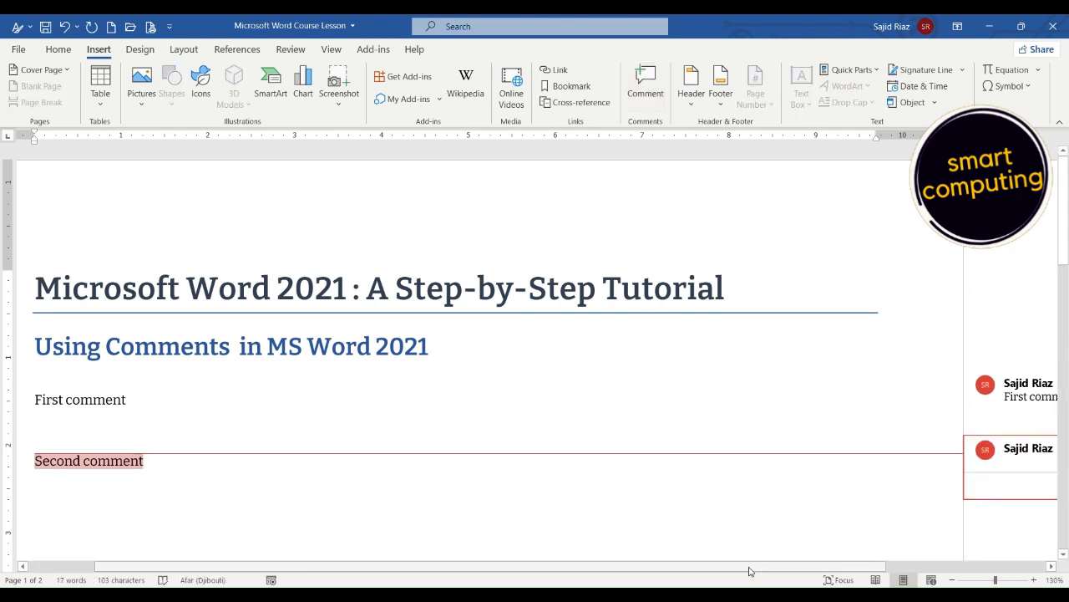
{"action": "left_click_drag", "start_coordinate": [752, 566], "coordinate": [874, 565]}
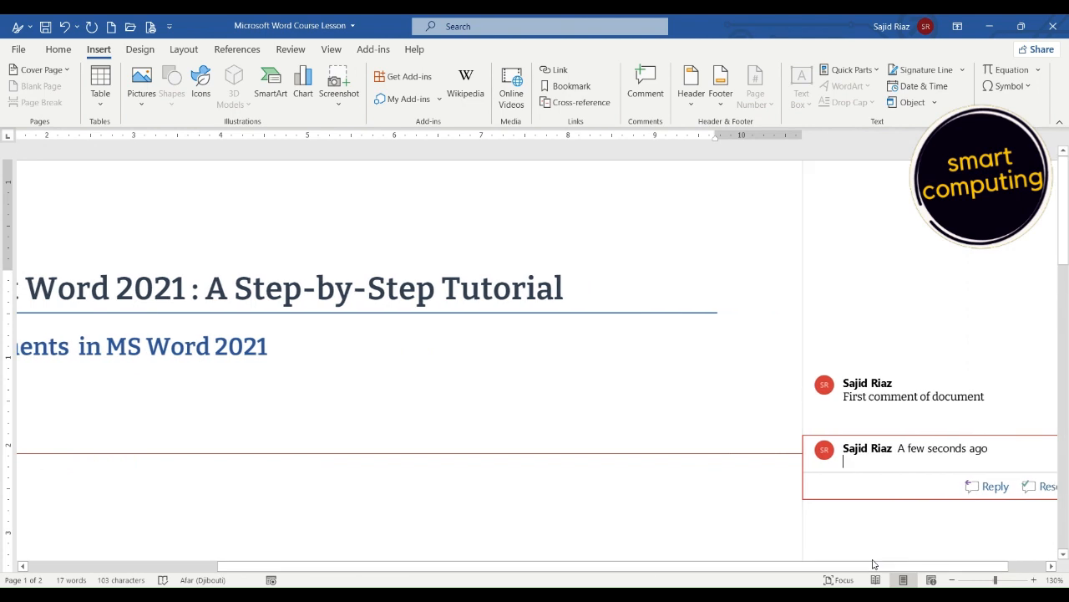
{"action": "type", "text": "kindly "}
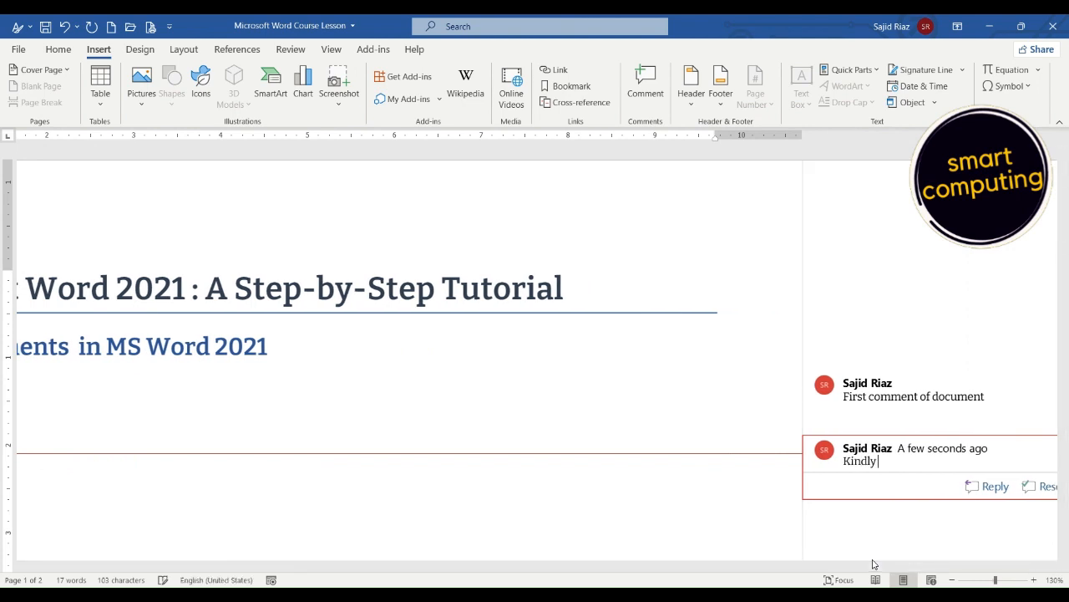
{"action": "type", "text": "change this sentent"}
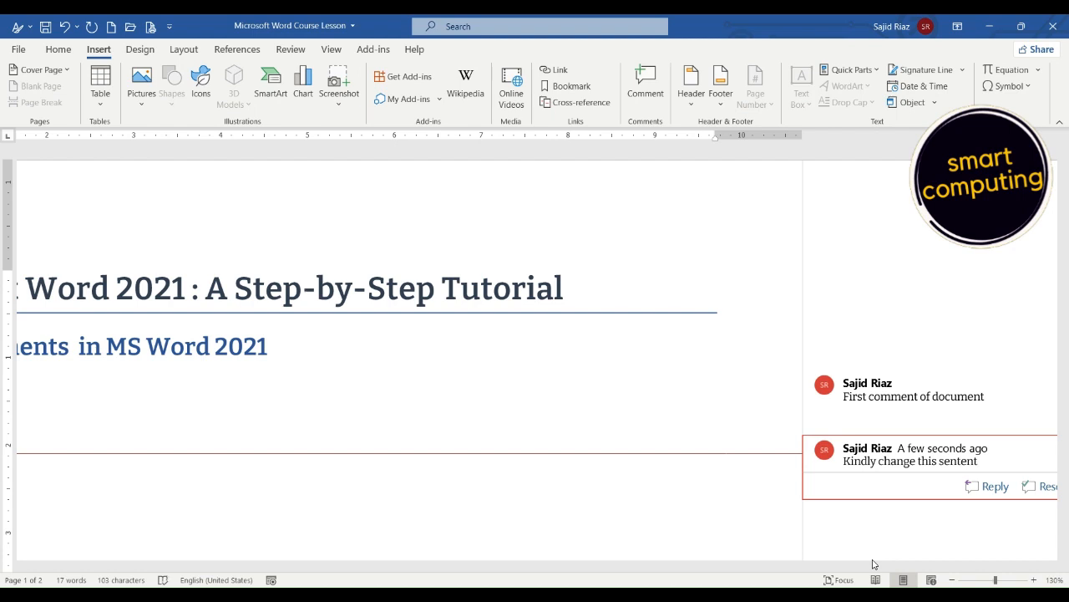
{"action": "key", "text": "BackSpace"}
{"action": "type", "text": "ce"}
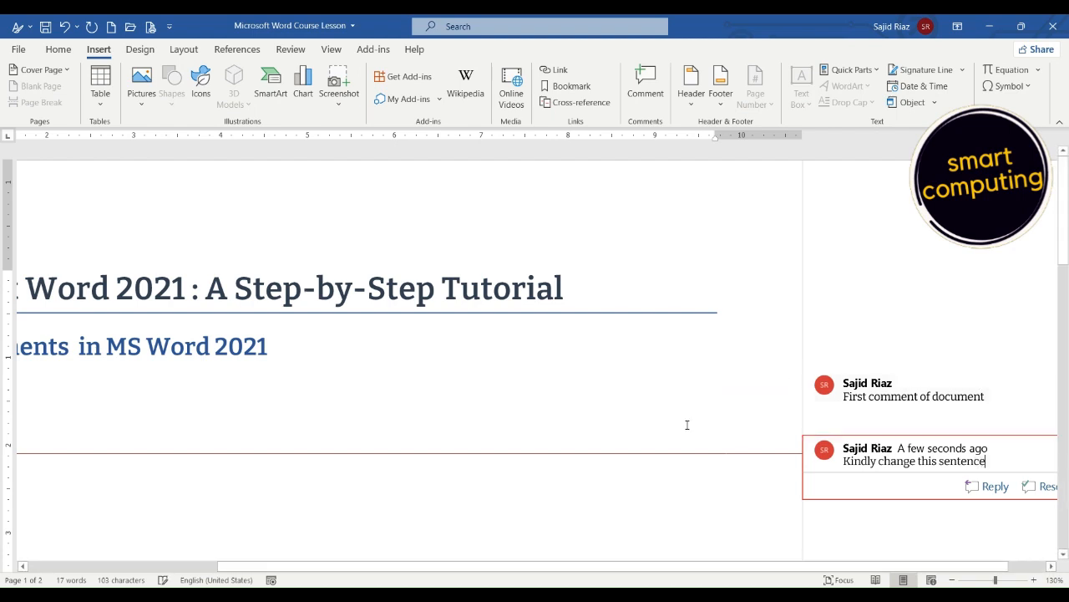
{"action": "left_click", "coordinate": [687, 424]}
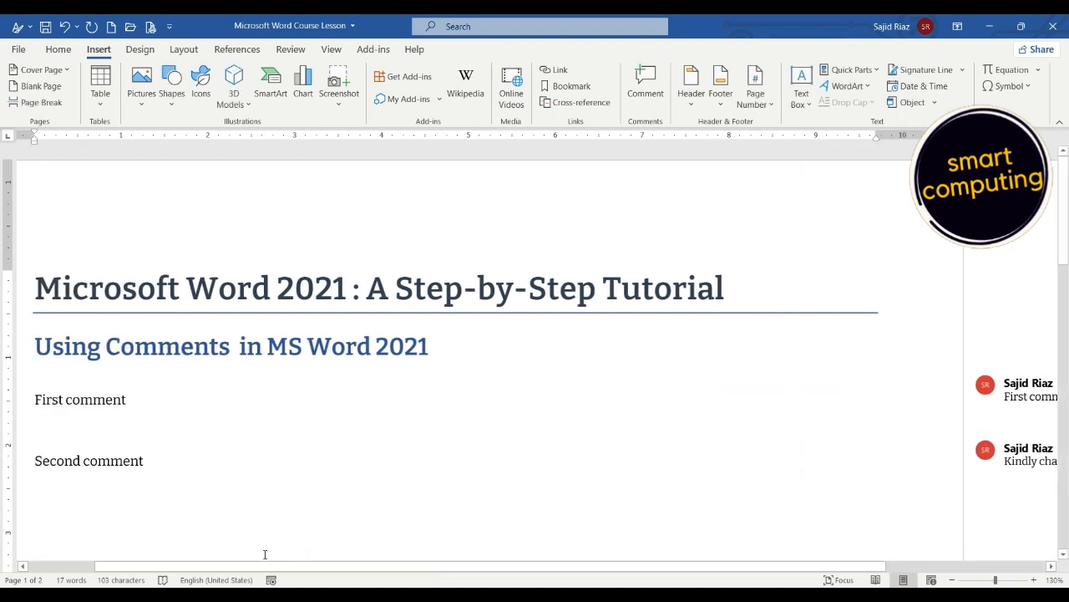
Switch off Show Comments so both comments collapse to markers in the page margin.
{"action": "left_click", "coordinate": [84, 567]}
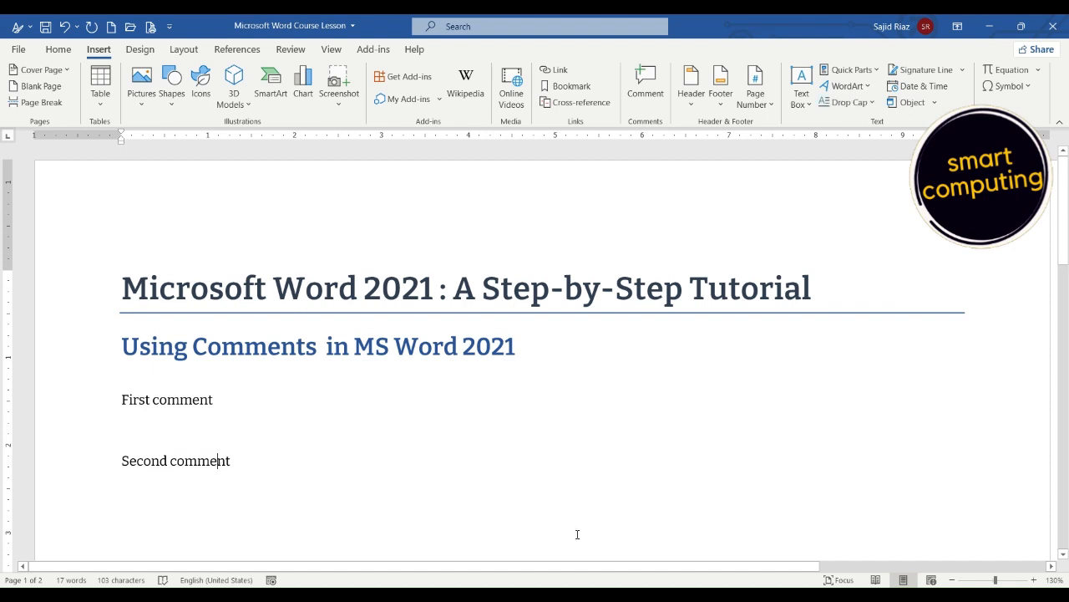
{"action": "left_click", "coordinate": [888, 567]}
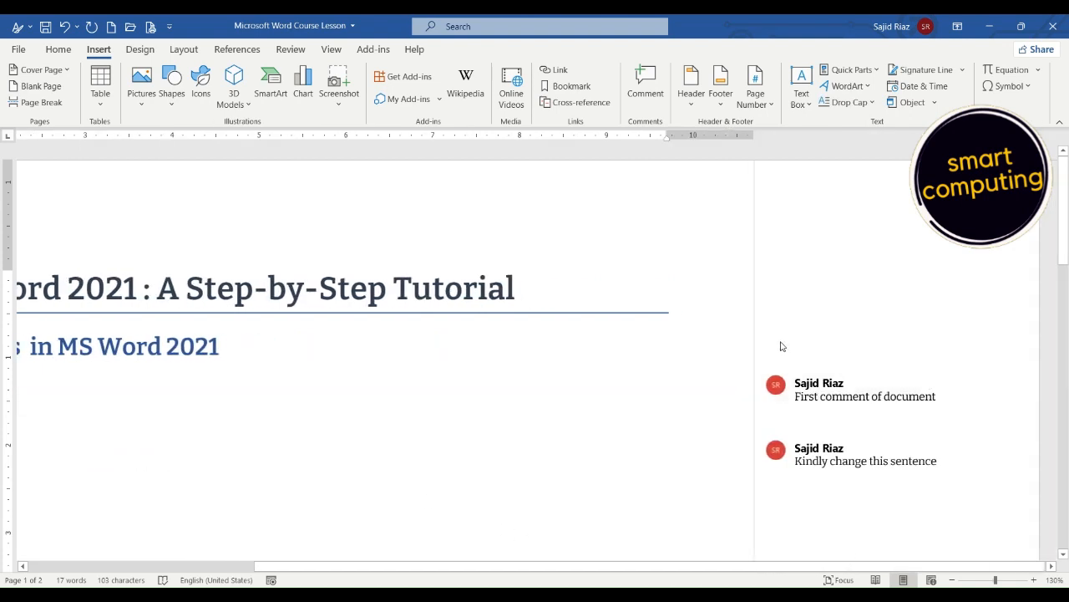
{"action": "left_click", "coordinate": [802, 383]}
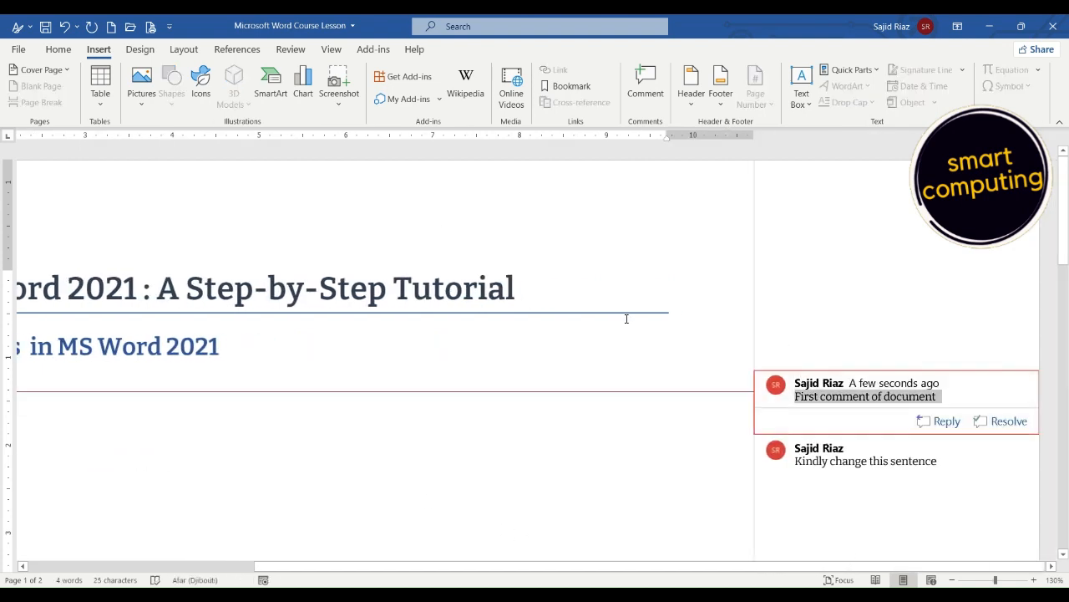
{"action": "left_click", "coordinate": [290, 52]}
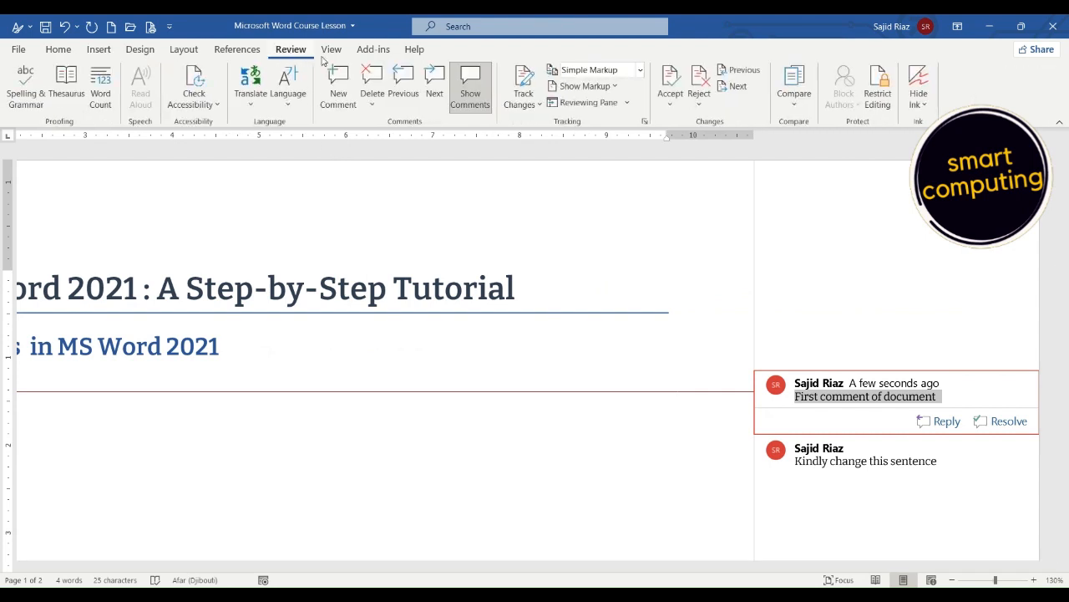
{"action": "left_click", "coordinate": [472, 99]}
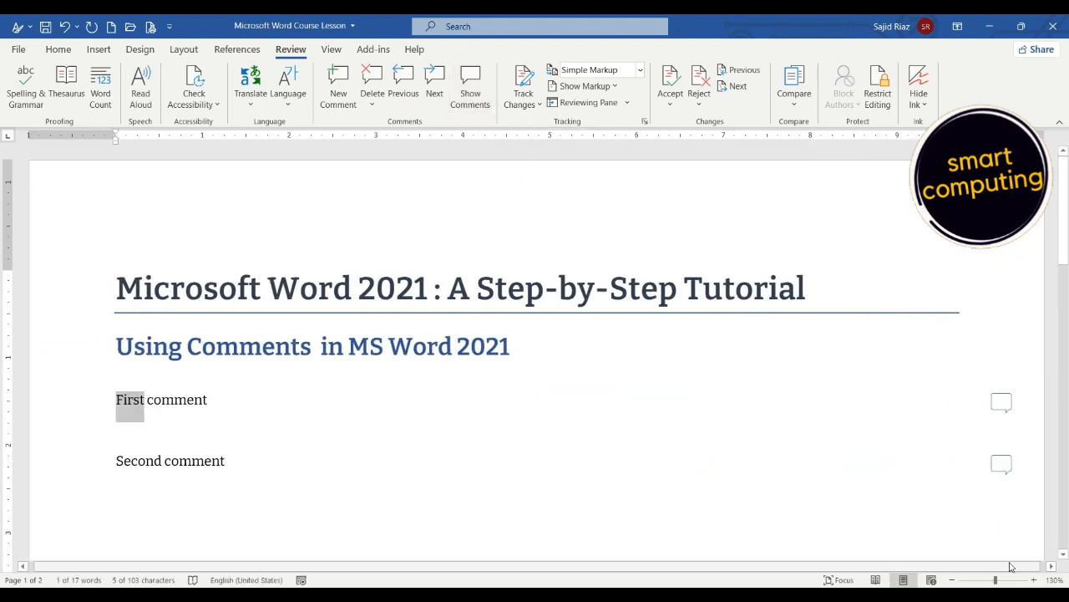
{"action": "left_click", "coordinate": [1042, 567]}
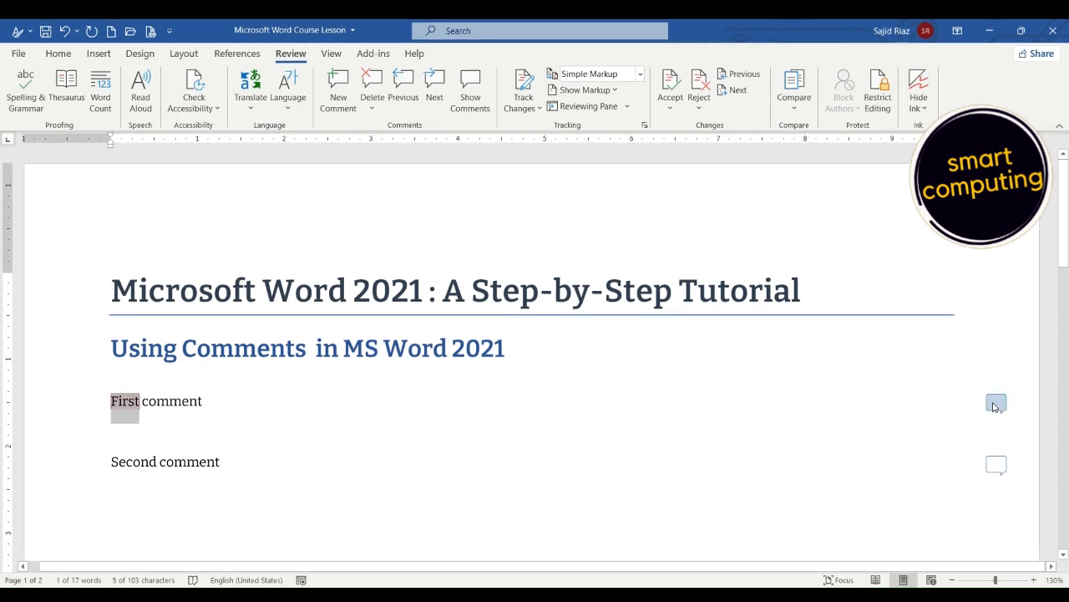
Open the comments on the "First comment" and "Second comment" lines one after the other from their margin markers, closing each one.
{"action": "left_click", "coordinate": [995, 404]}
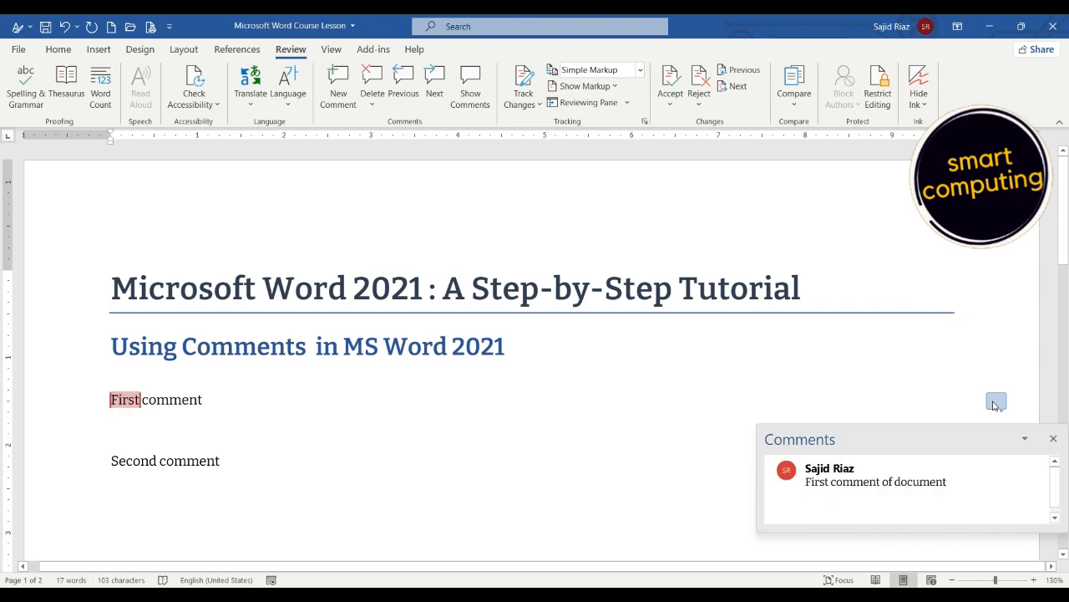
{"action": "left_click", "coordinate": [995, 356]}
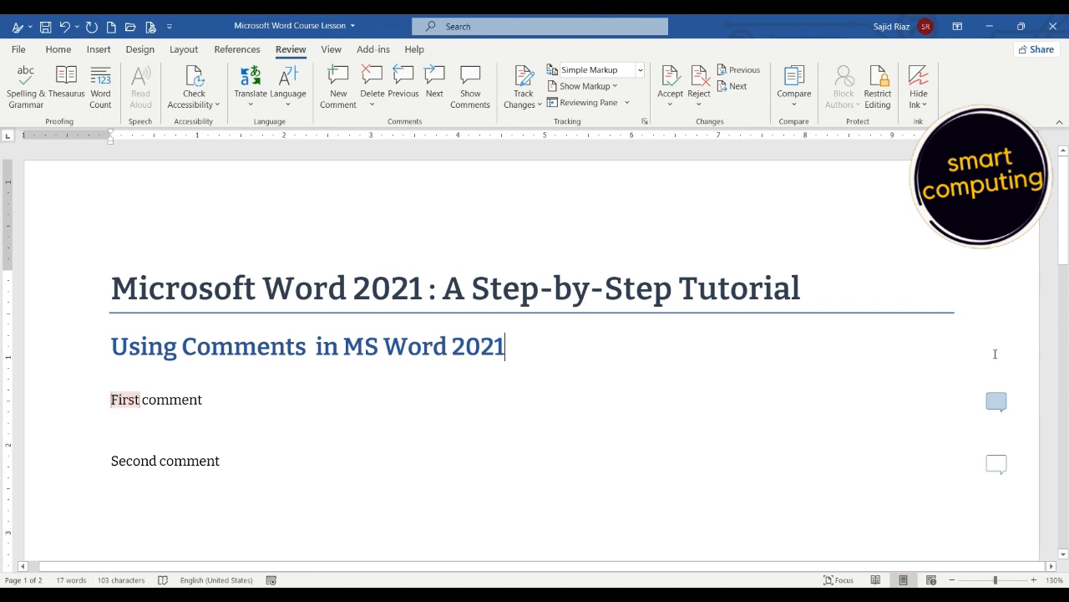
{"action": "left_click", "coordinate": [1003, 468]}
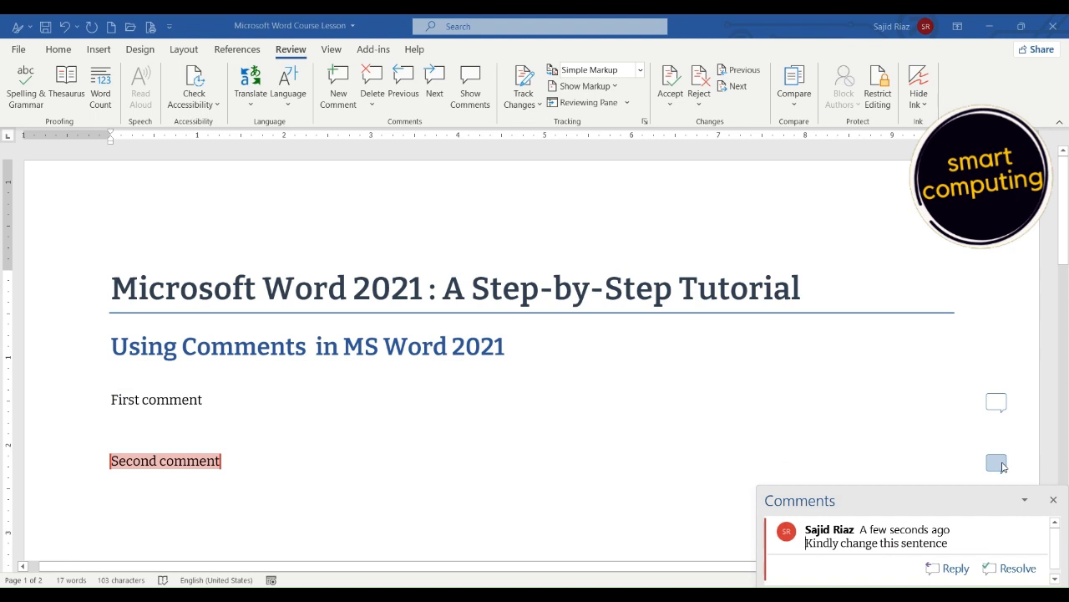
{"action": "left_click", "coordinate": [1002, 468]}
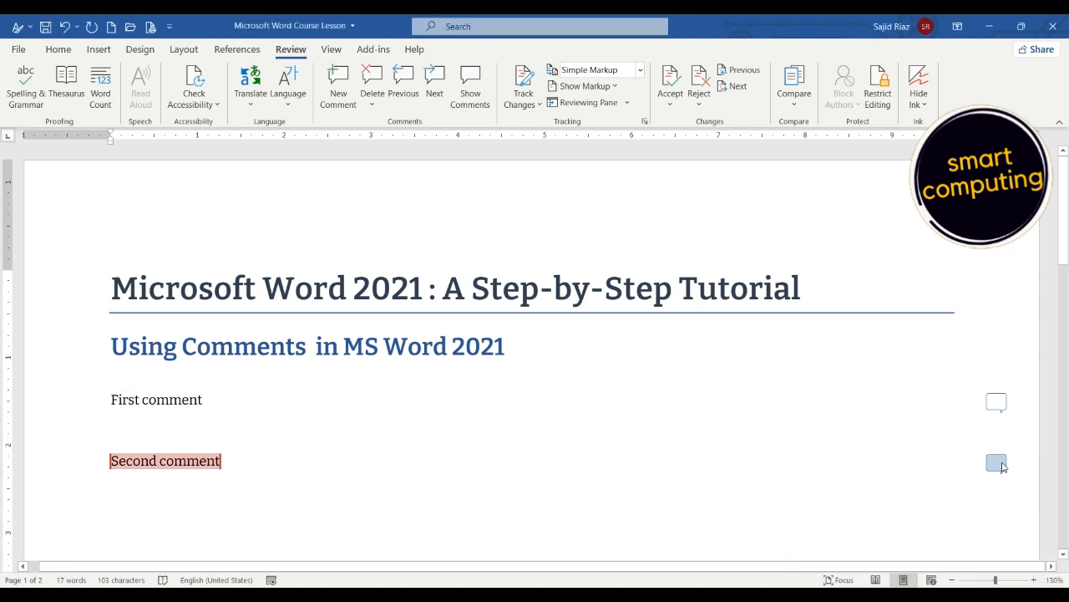
Show all comments alongside the document, go from the first comment to the next one, and return to the previous one.
{"action": "left_click", "coordinate": [473, 82]}
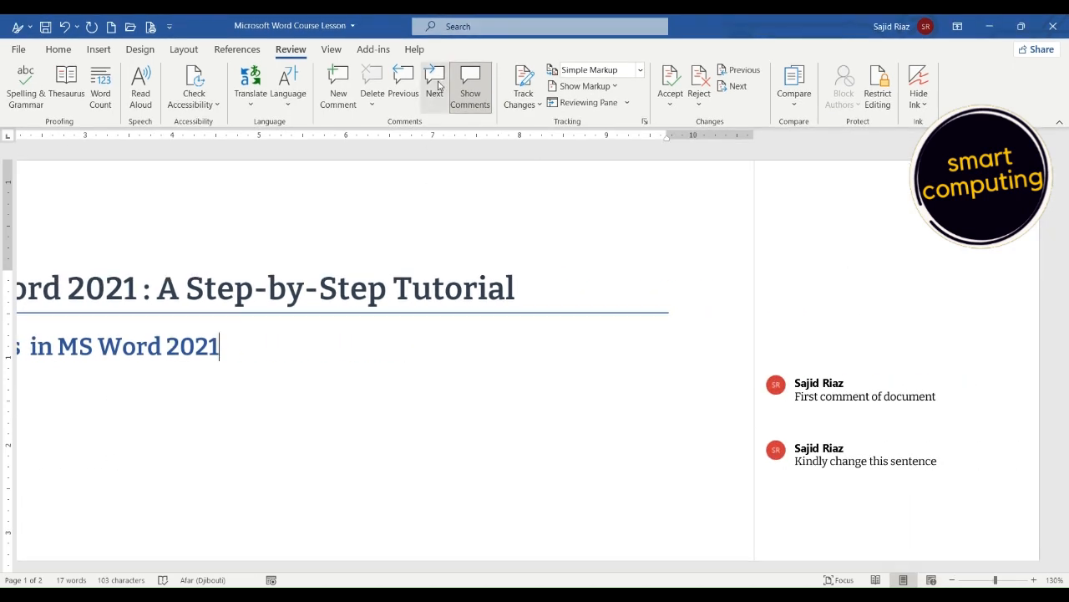
{"action": "left_click", "coordinate": [805, 396]}
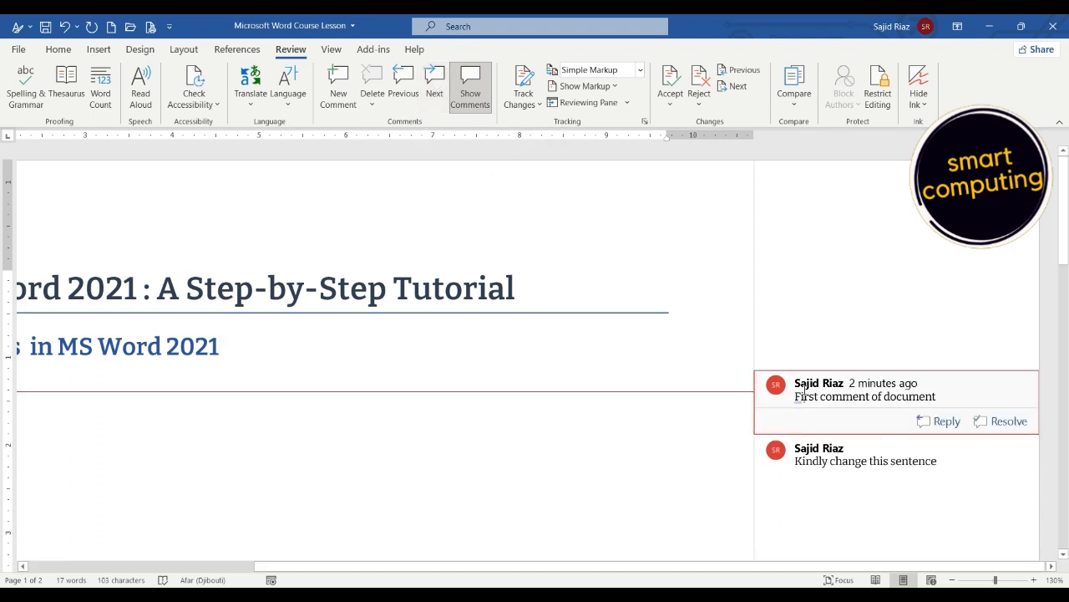
{"action": "left_click", "coordinate": [435, 84]}
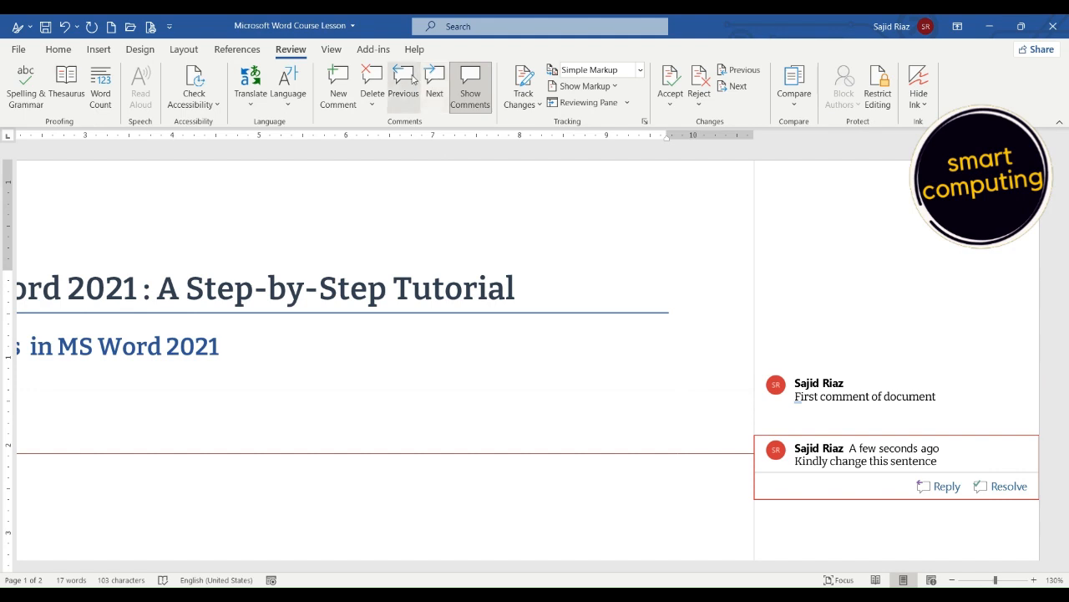
{"action": "left_click", "coordinate": [404, 75]}
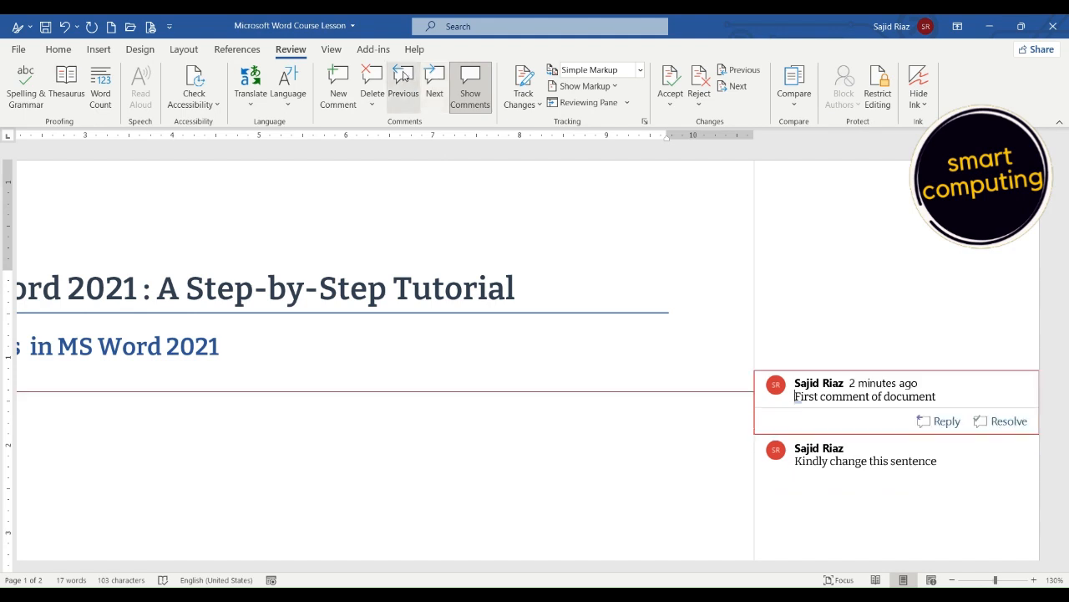
Delete all comments in the document and undo the deletion.
{"action": "left_click", "coordinate": [373, 104]}
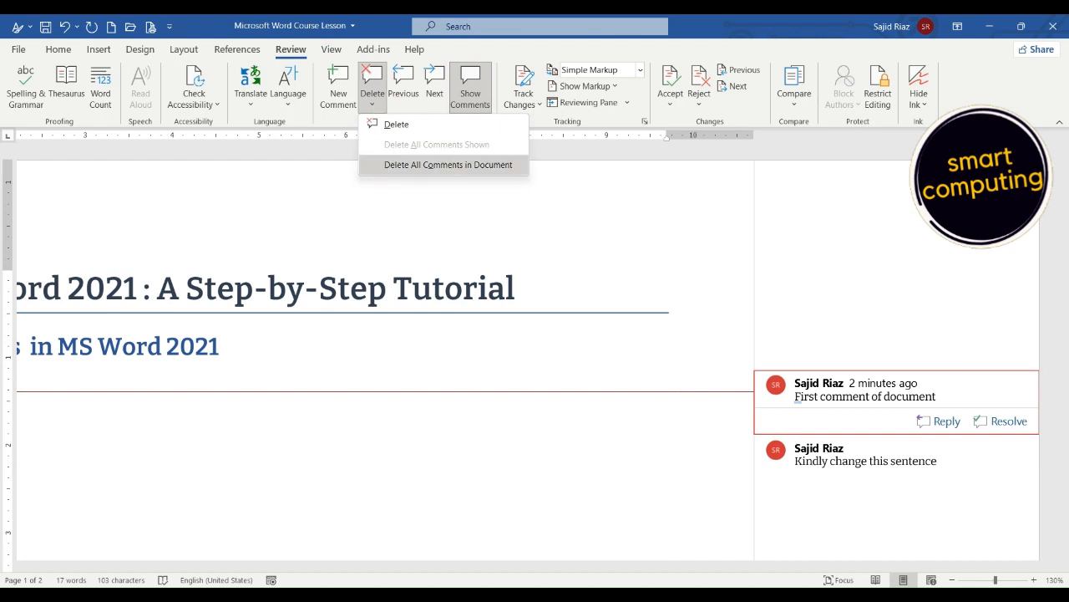
{"action": "left_click", "coordinate": [433, 165]}
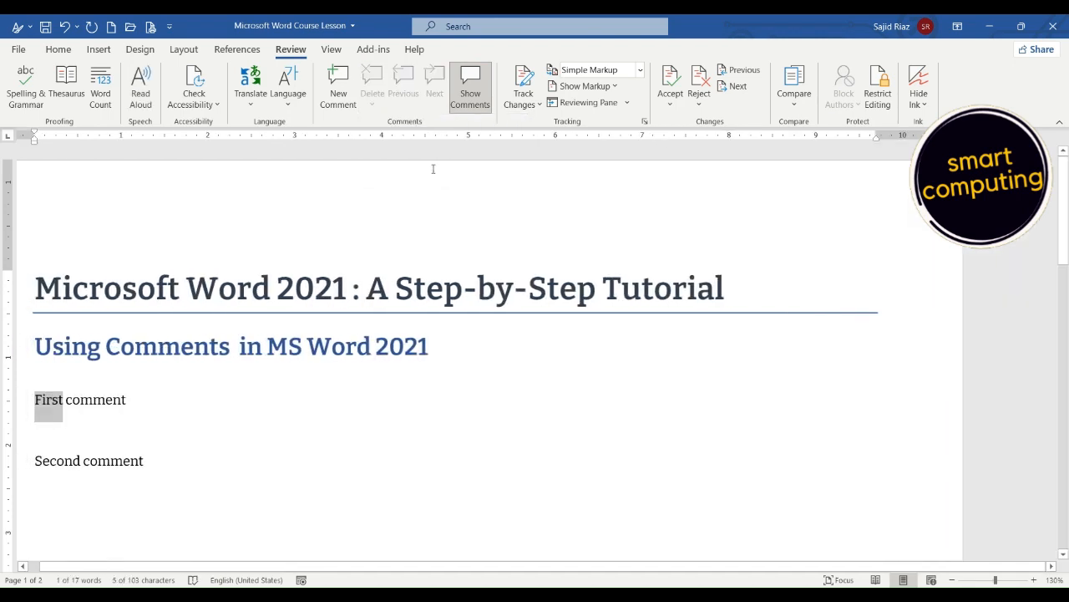
{"action": "key", "text": "ctrl+z"}
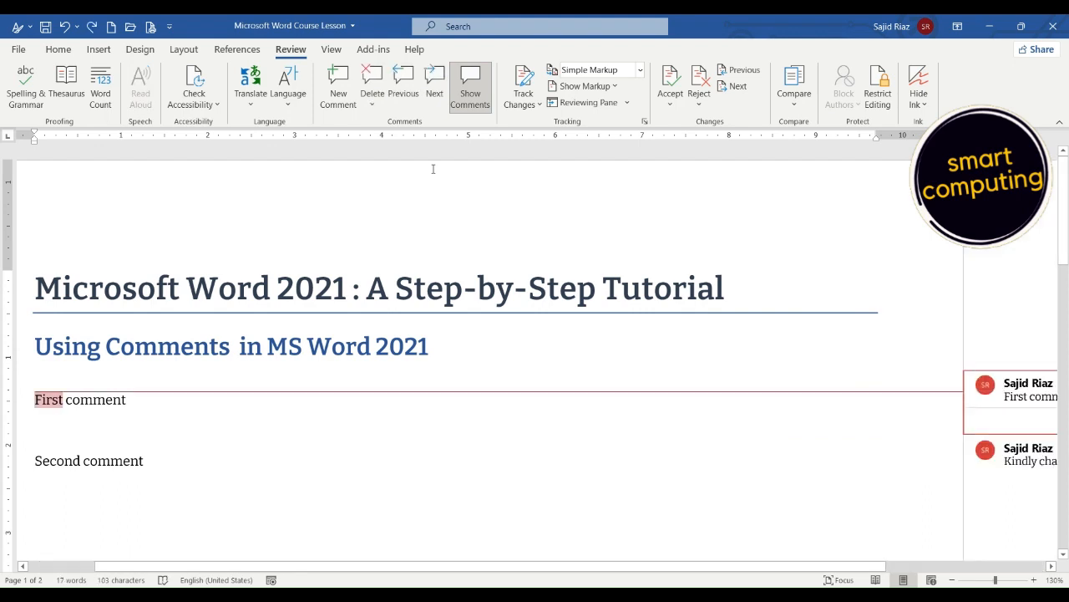
Delete the comment on the word "First" and insert a new blank comment on the word "comment" in the same line.
{"action": "left_click", "coordinate": [373, 105]}
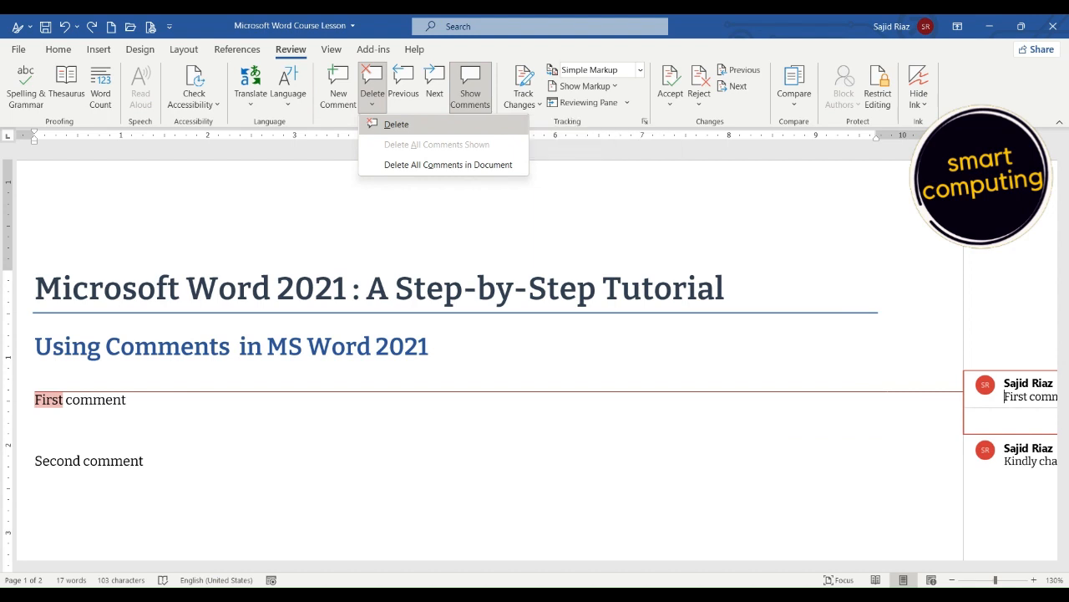
{"action": "left_click", "coordinate": [387, 124]}
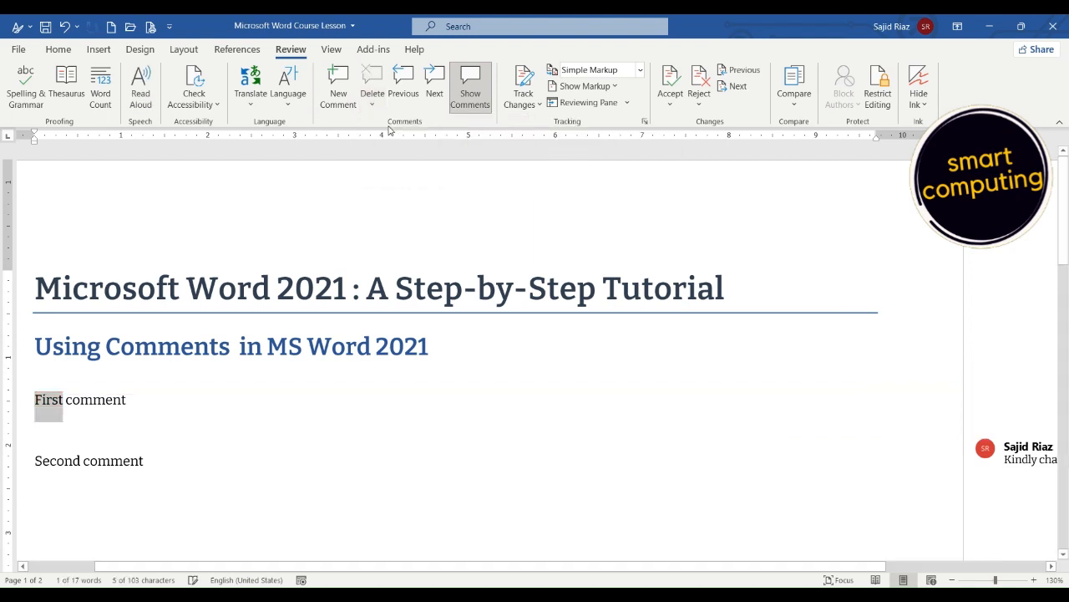
{"action": "left_click", "coordinate": [104, 399]}
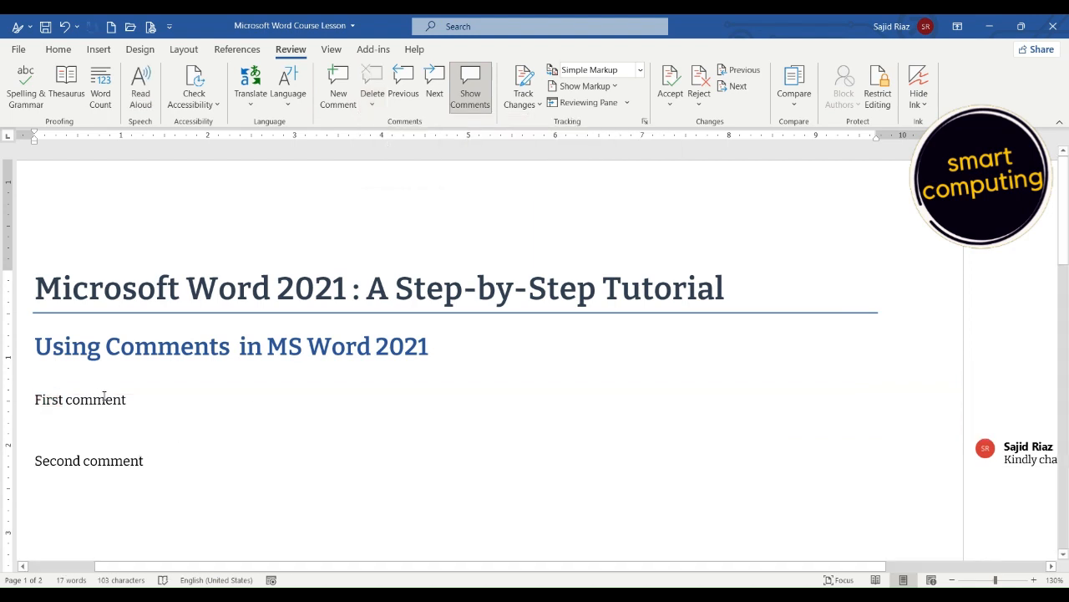
{"action": "left_click", "coordinate": [338, 80]}
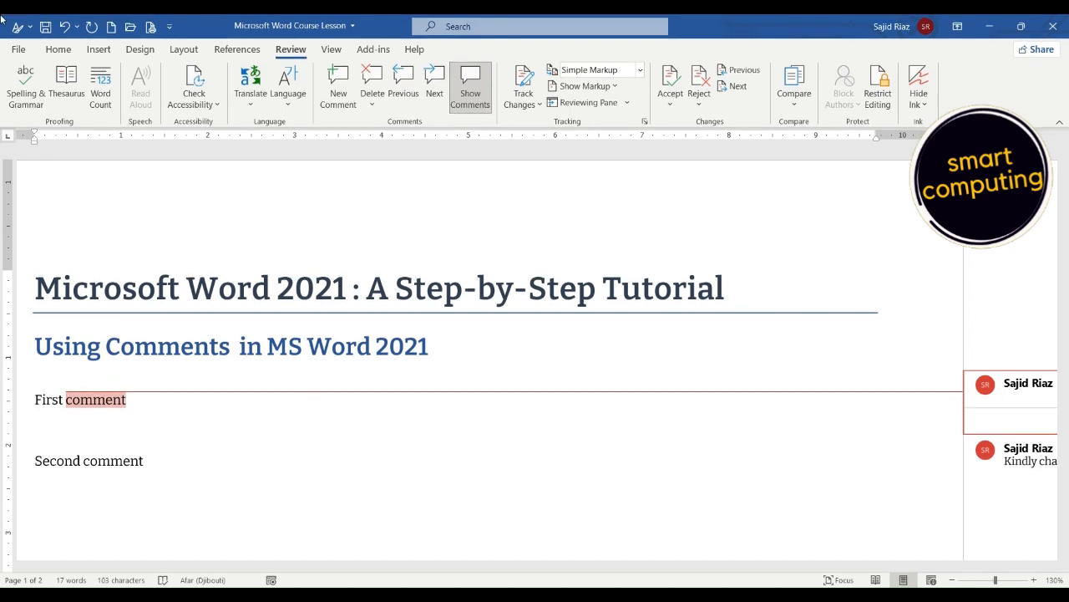
Check how the document prints with its comments in the print preview, and return to the document.
{"action": "left_click", "coordinate": [150, 30]}
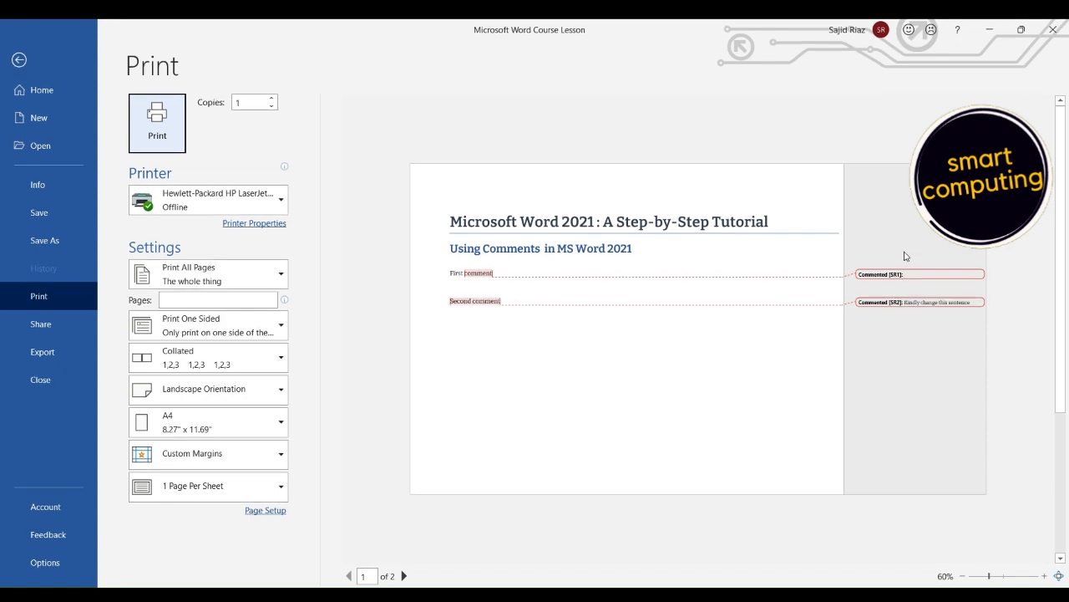
{"action": "left_click", "coordinate": [19, 59]}
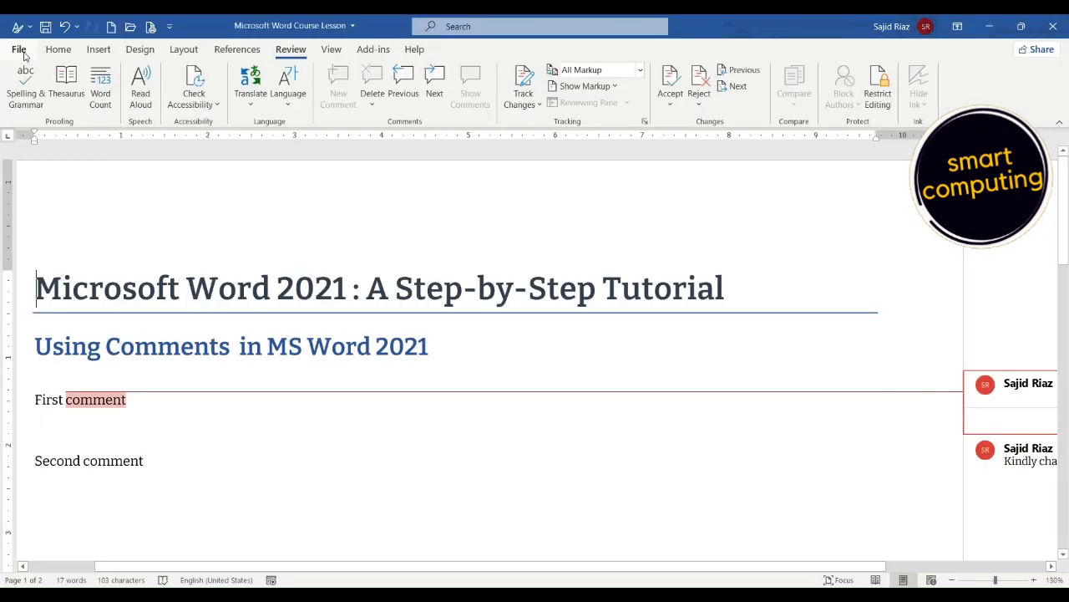
Collapse the comments to margin markers again and place the cursor at the end of the "First comment" line.
{"action": "left_click", "coordinate": [477, 92]}
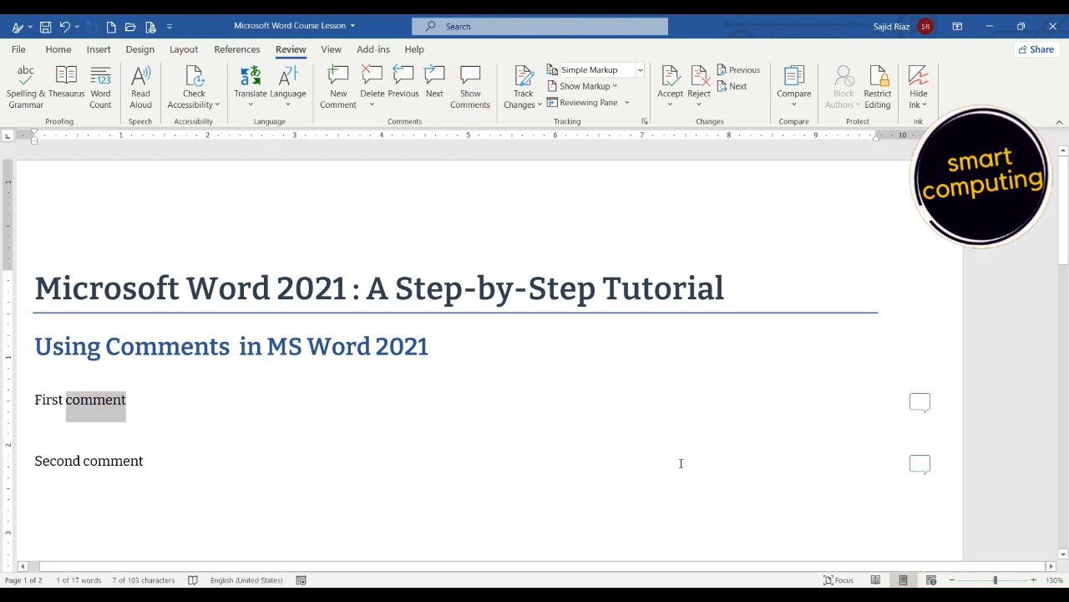
{"action": "left_click", "coordinate": [162, 397]}
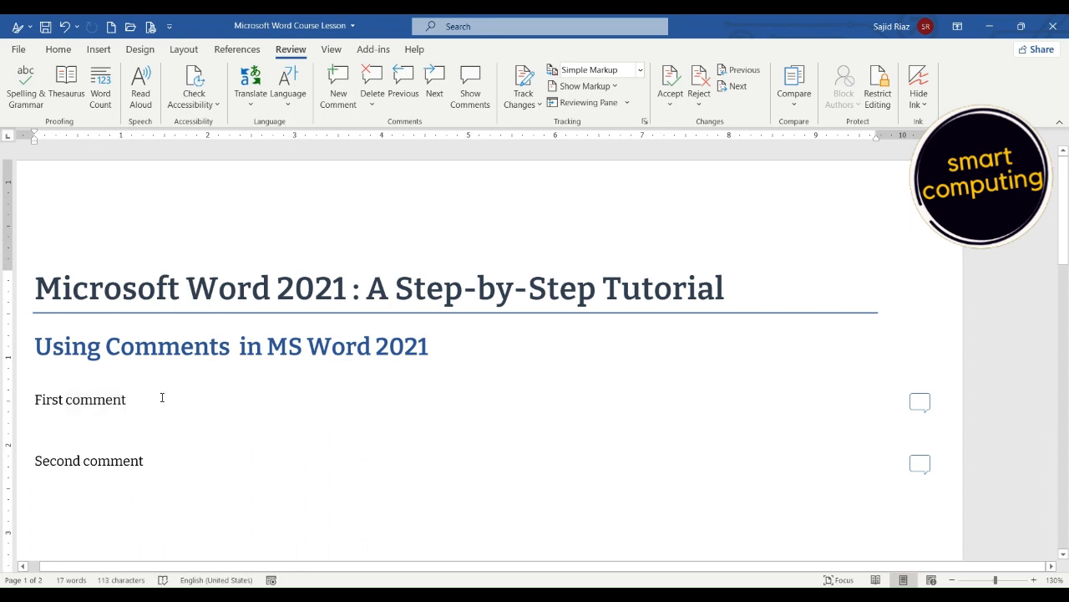
{"action": "left_click", "coordinate": [58, 52]}
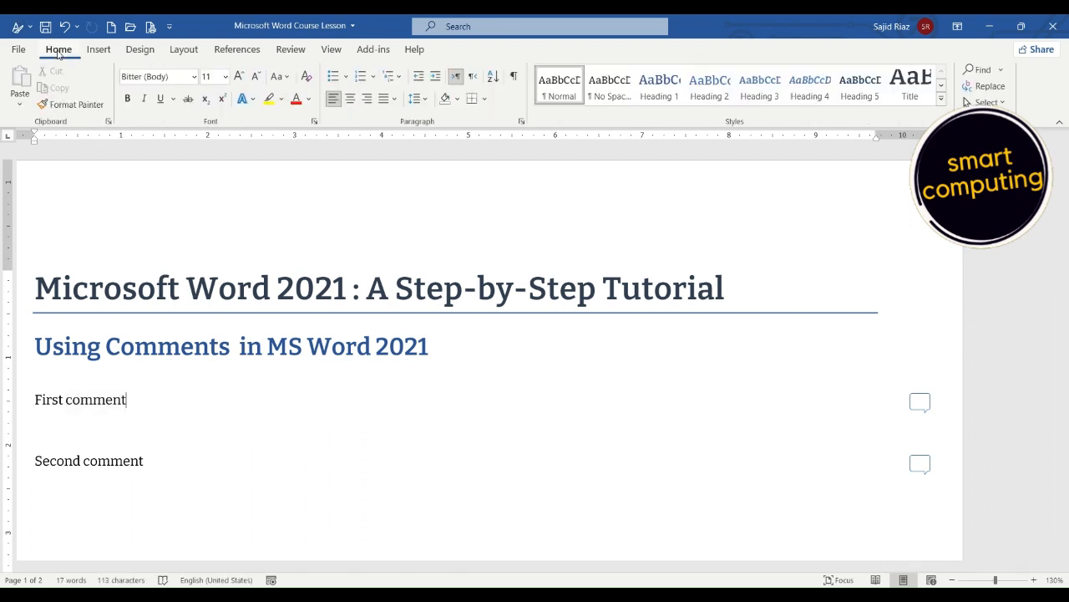